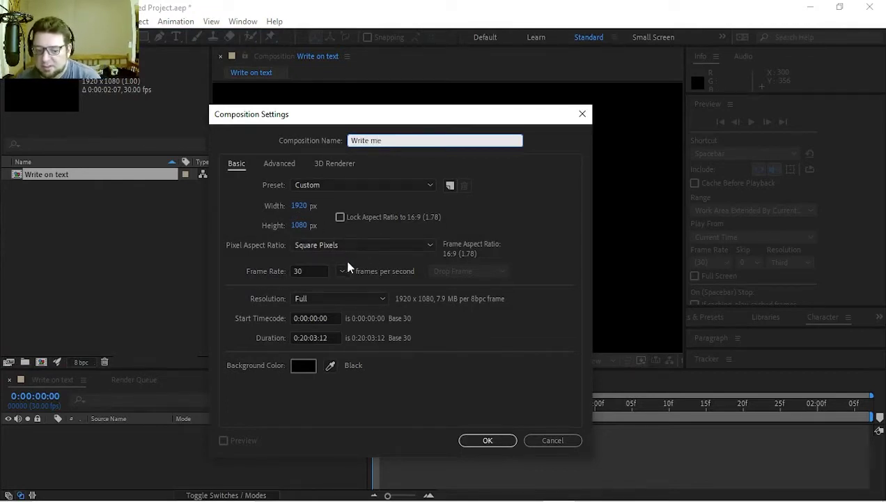
Step: Create the composition named Write me and add a paragraph text box reading "Write me" across the middle of the frame
{"action": "left_click", "coordinate": [496, 442]}
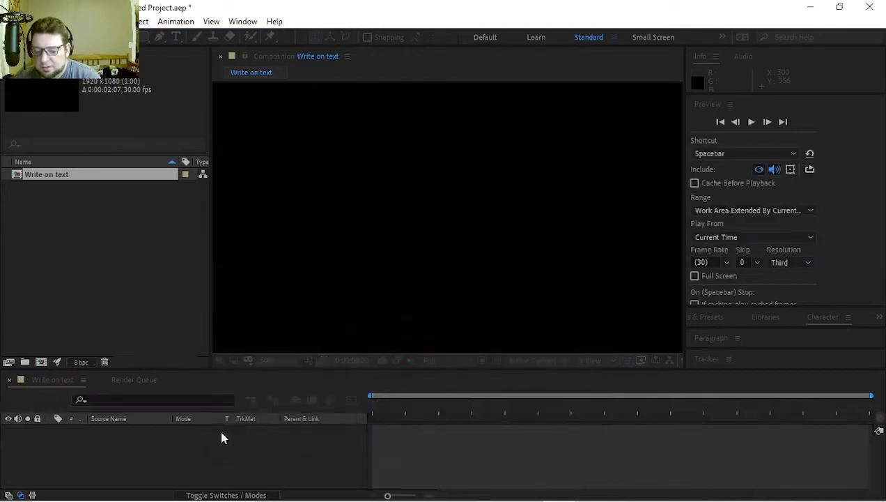
{"action": "left_click", "coordinate": [175, 36]}
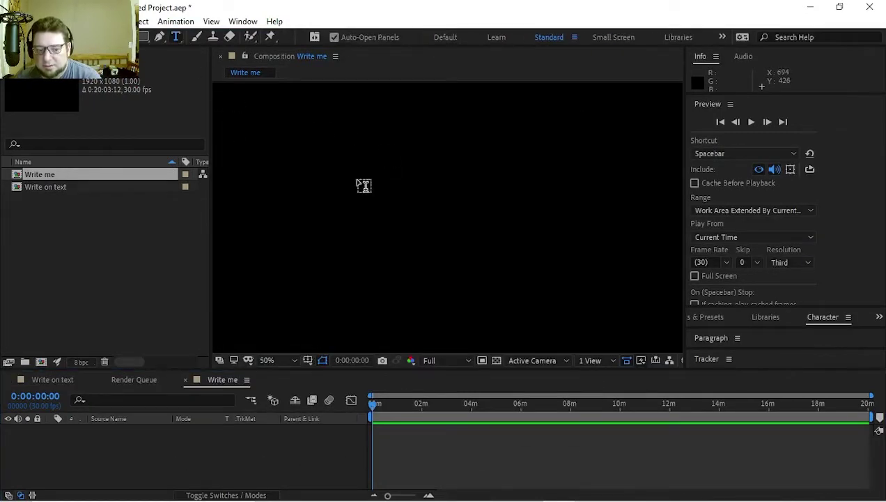
{"action": "left_click_drag", "start_coordinate": [327, 181], "coordinate": [612, 256]}
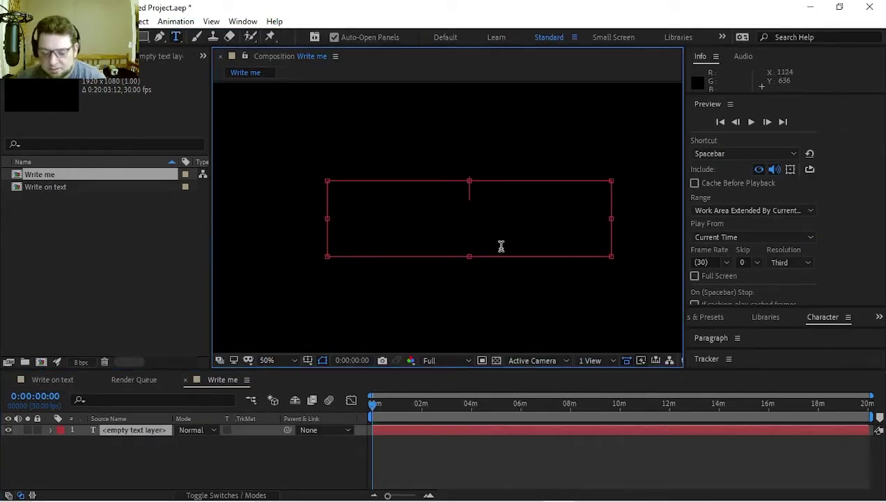
{"action": "type", "text": "Write me"}
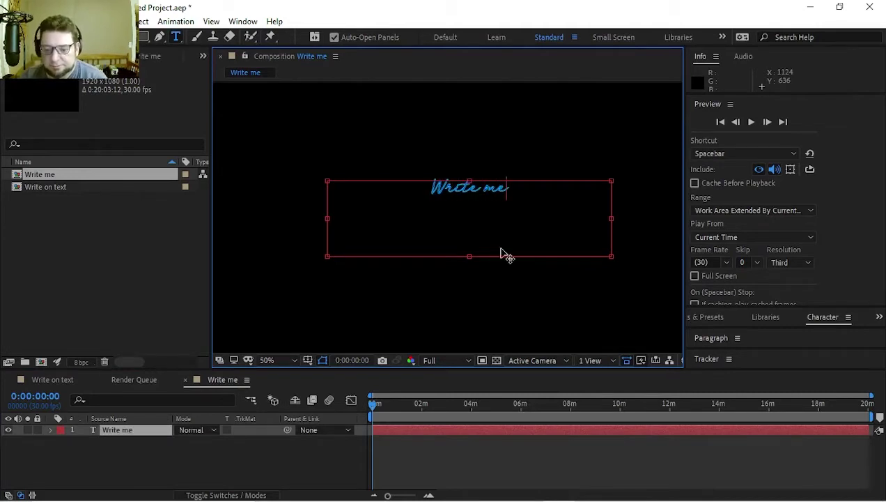
Step: Move the text layer's anchor point onto the middle of the lettering and scale the layer to 310%
{"action": "left_click", "coordinate": [126, 37]}
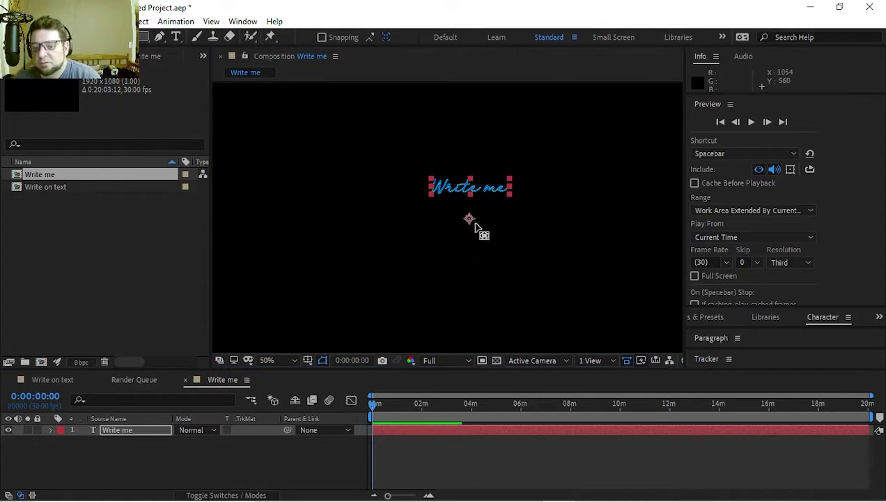
{"action": "left_click_drag", "start_coordinate": [469, 221], "coordinate": [468, 195]}
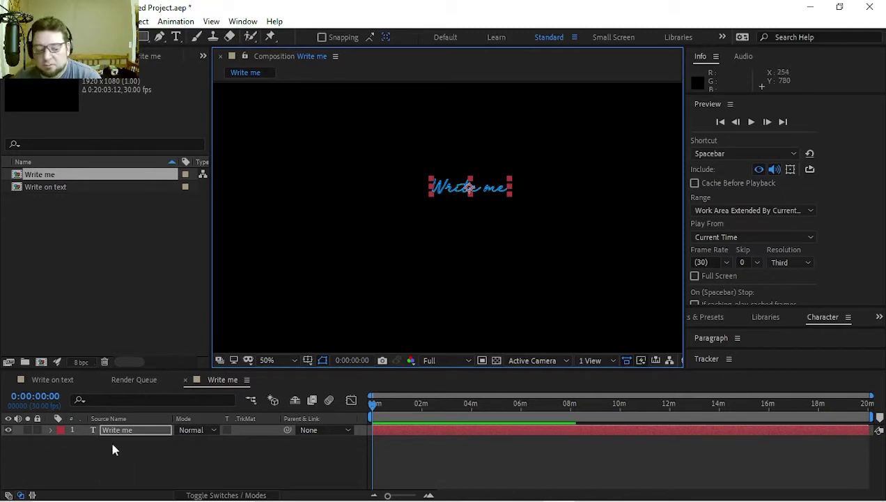
{"action": "left_click", "coordinate": [139, 431]}
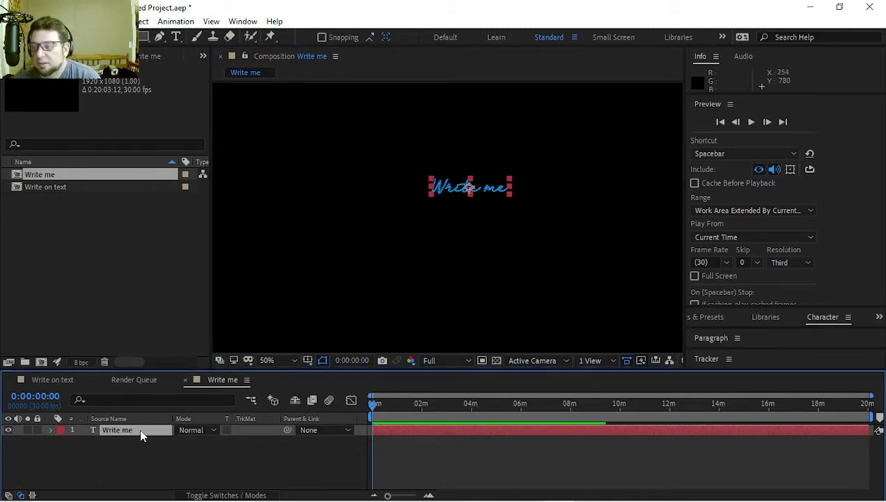
{"action": "key", "text": "s"}
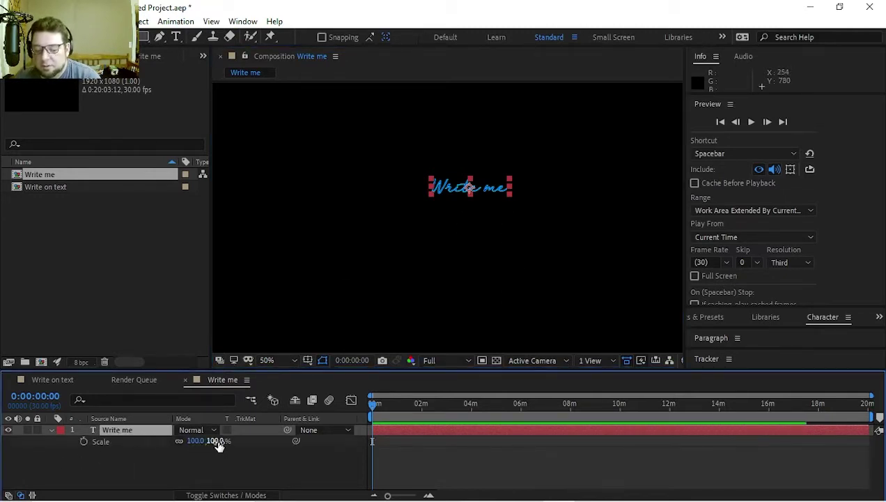
{"action": "left_click_drag", "start_coordinate": [214, 440], "coordinate": [354, 436]}
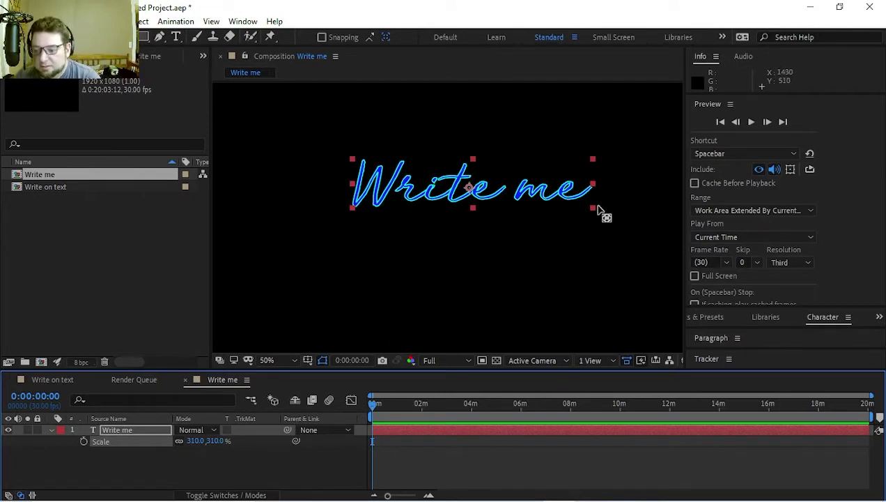
Step: Center-align the paragraph of the Write me text
{"action": "double_click", "coordinate": [127, 430]}
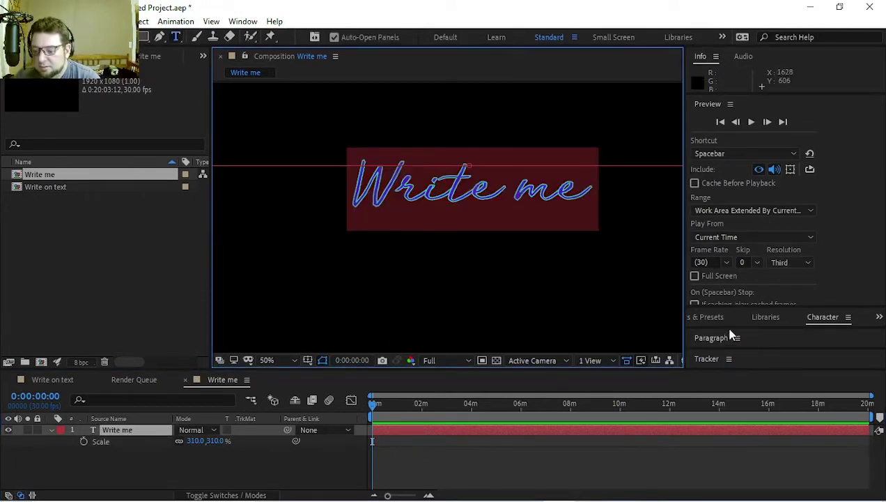
{"action": "left_click_drag", "start_coordinate": [729, 328], "coordinate": [737, 144]}
{"action": "left_click", "coordinate": [710, 166]}
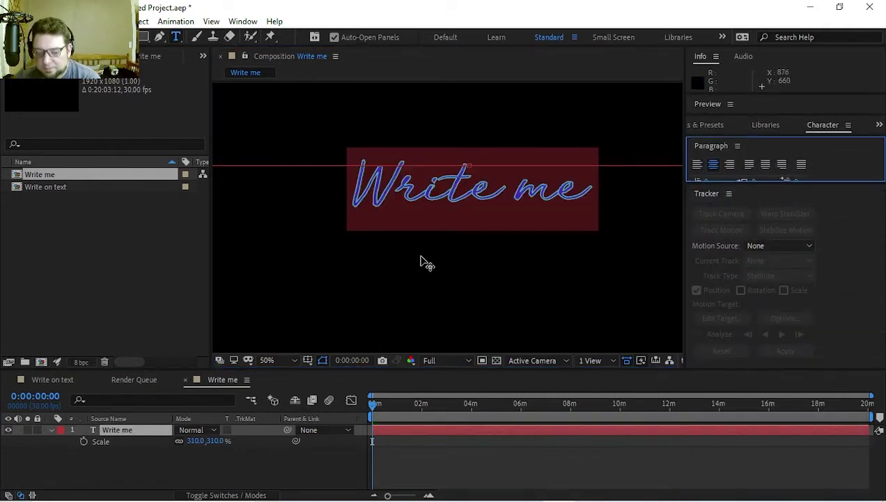
{"action": "type", "text": "v"}
{"action": "key", "text": "ctrl+z"}
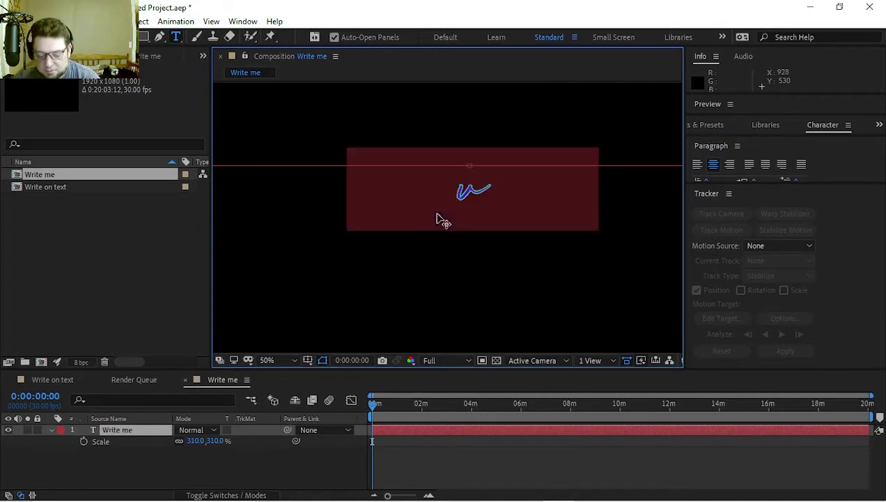
{"action": "left_click", "coordinate": [162, 404]}
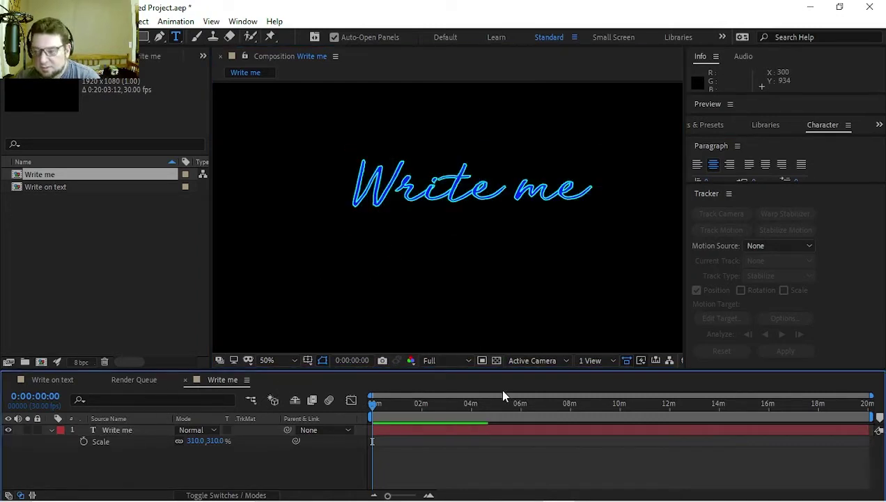
Step: Move the Write me text to the center of the frame and enlarge it to about 359% by 460.5%
{"action": "key", "text": "v"}
{"action": "left_click", "coordinate": [479, 194]}
{"action": "left_click_drag", "start_coordinate": [468, 190], "coordinate": [461, 230]}
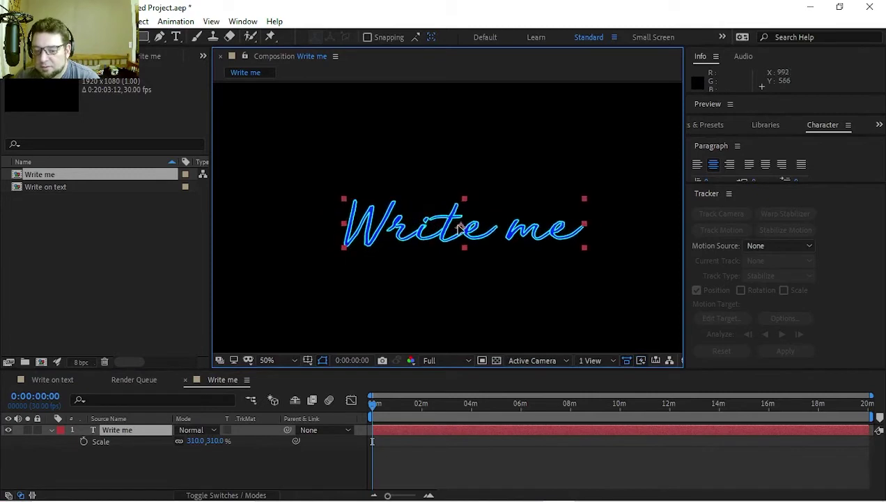
{"action": "key", "text": "comma"}
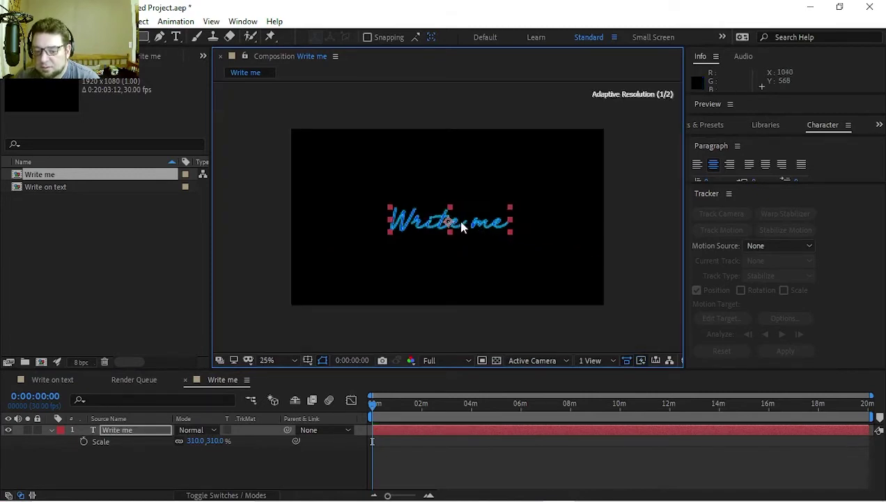
{"action": "key", "text": "period"}
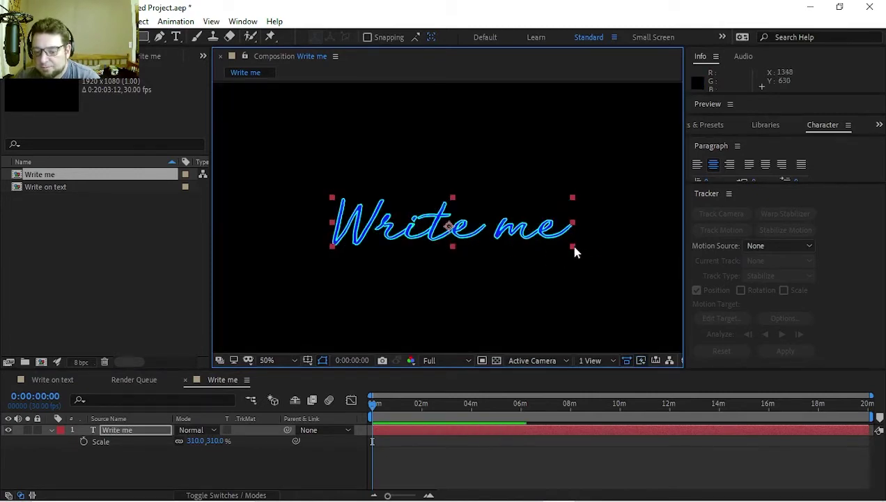
{"action": "left_click_drag", "start_coordinate": [575, 248], "coordinate": [592, 257]}
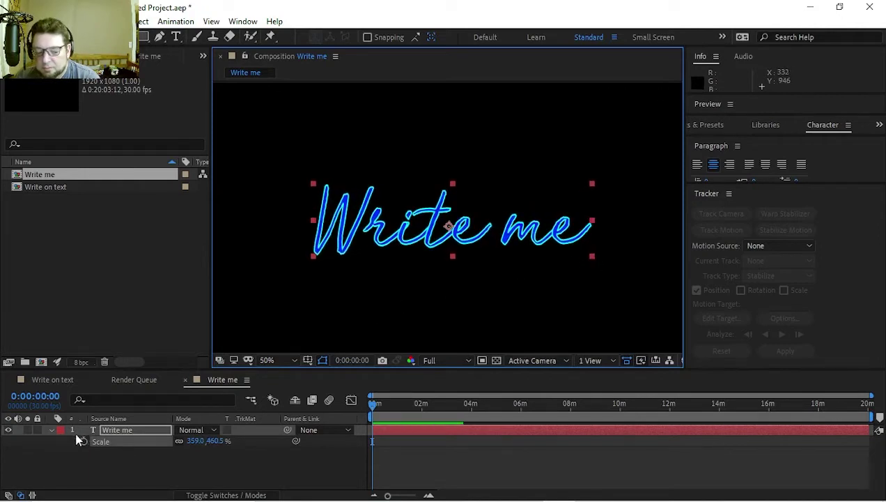
Step: Start a Pen tool path above the W on the text layer, tracing its first down-stroke, up-stroke and part of its second down-stroke
{"action": "left_click", "coordinate": [52, 430]}
{"action": "left_click", "coordinate": [160, 36]}
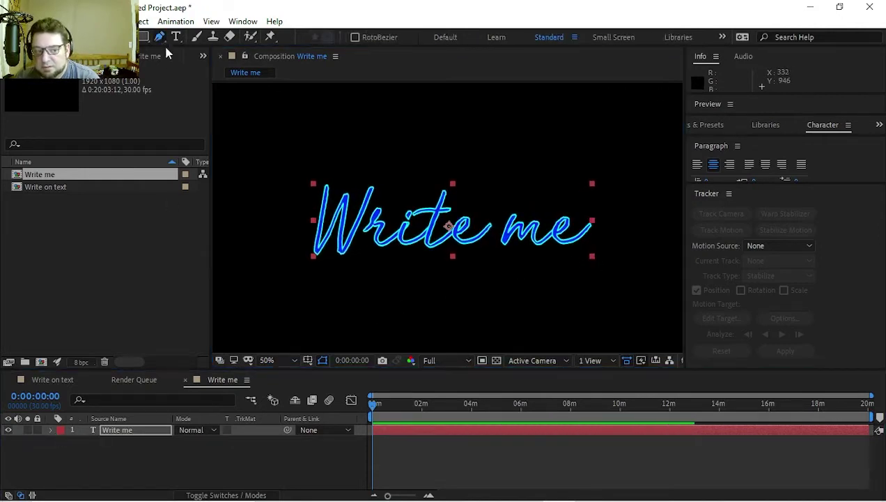
{"action": "left_click", "coordinate": [328, 166]}
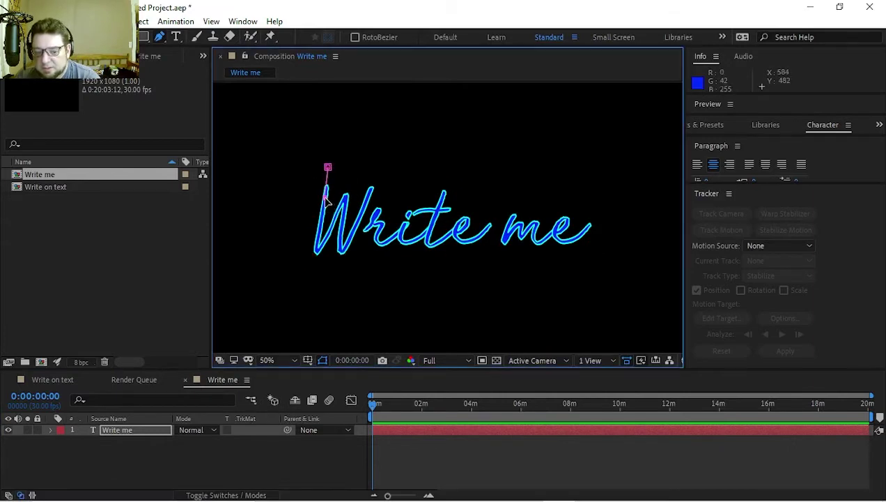
{"action": "left_click", "coordinate": [317, 248]}
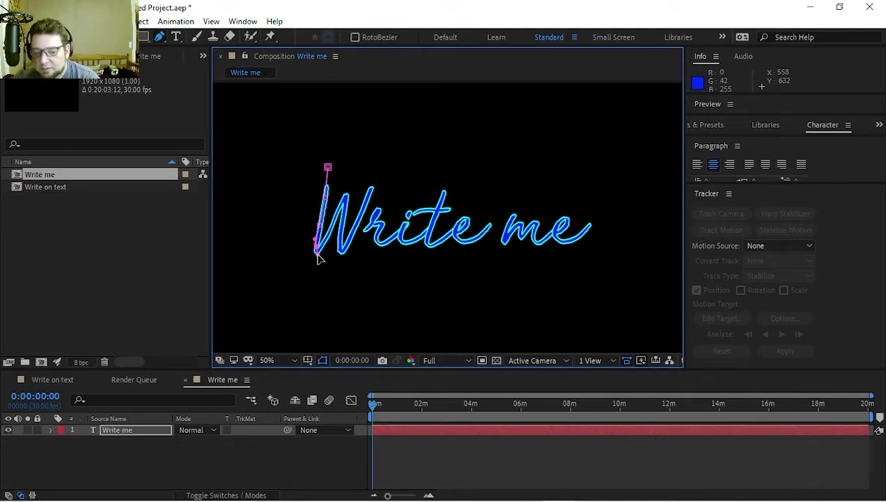
{"action": "left_click_drag", "start_coordinate": [323, 248], "coordinate": [328, 245]}
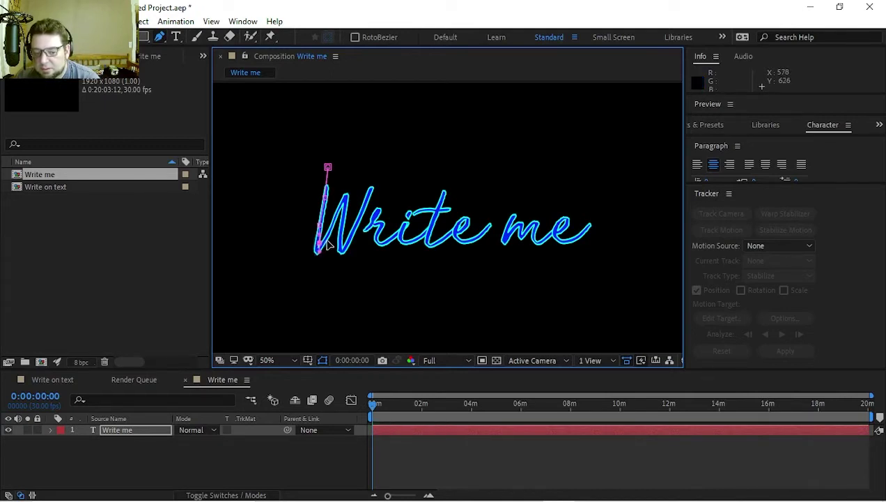
{"action": "scroll", "coordinate": [325, 250], "scroll_direction": "up", "scroll_amount": 2}
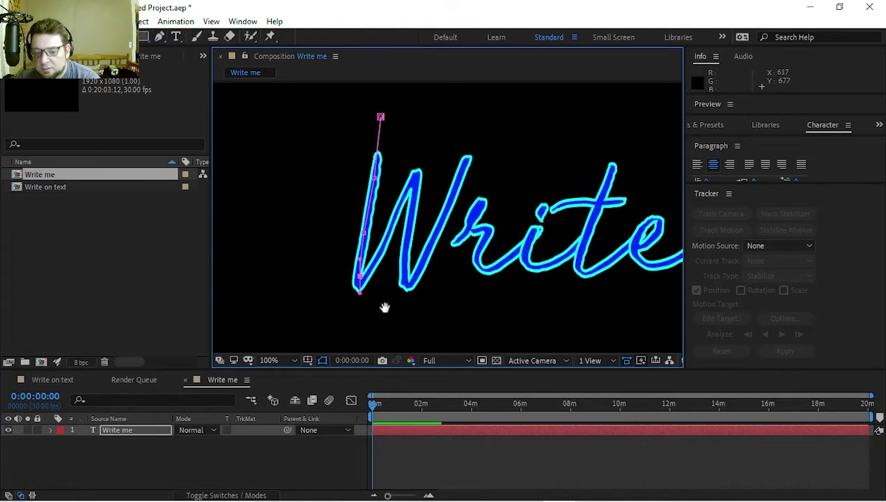
{"action": "left_click_drag", "start_coordinate": [328, 288], "coordinate": [329, 287]}
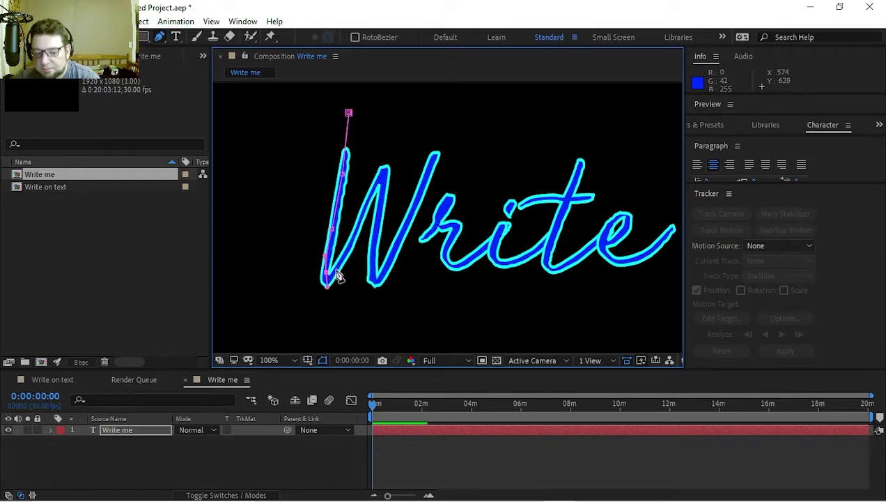
{"action": "left_click_drag", "start_coordinate": [354, 238], "coordinate": [376, 241]}
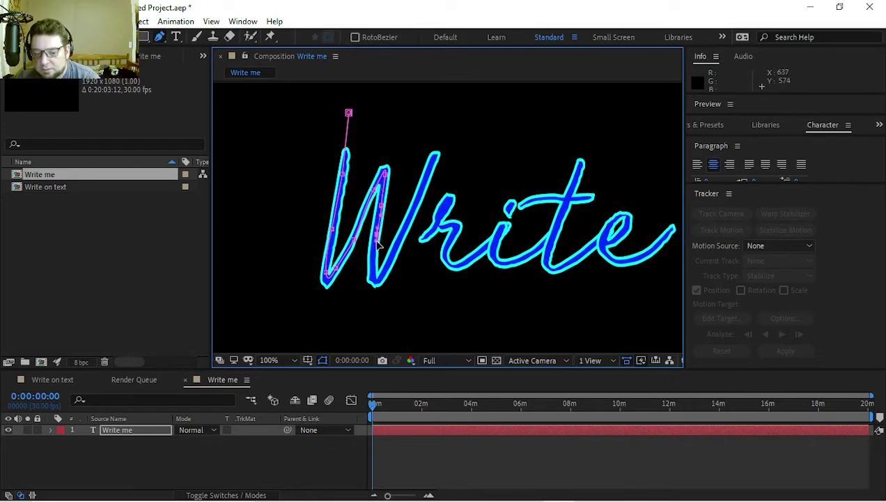
Step: Continue the path around the W's second lower bend and up its final stroke to the tip
{"action": "scroll", "coordinate": [377, 249], "scroll_direction": "up", "scroll_amount": 1}
{"action": "scroll", "coordinate": [378, 251], "scroll_direction": "down", "scroll_amount": 2}
{"action": "scroll", "coordinate": [378, 251], "scroll_direction": "up", "scroll_amount": 1}
{"action": "left_click_drag", "start_coordinate": [508, 242], "coordinate": [362, 302]}
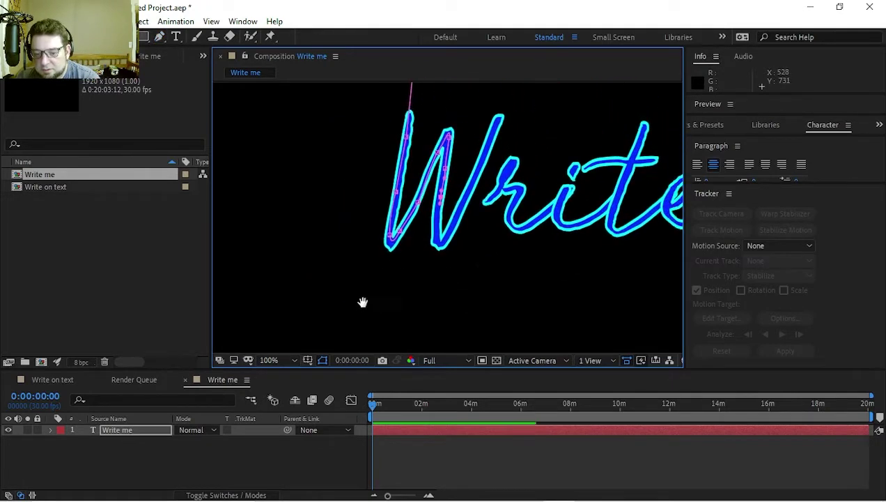
{"action": "left_click_drag", "start_coordinate": [540, 255], "coordinate": [435, 301]}
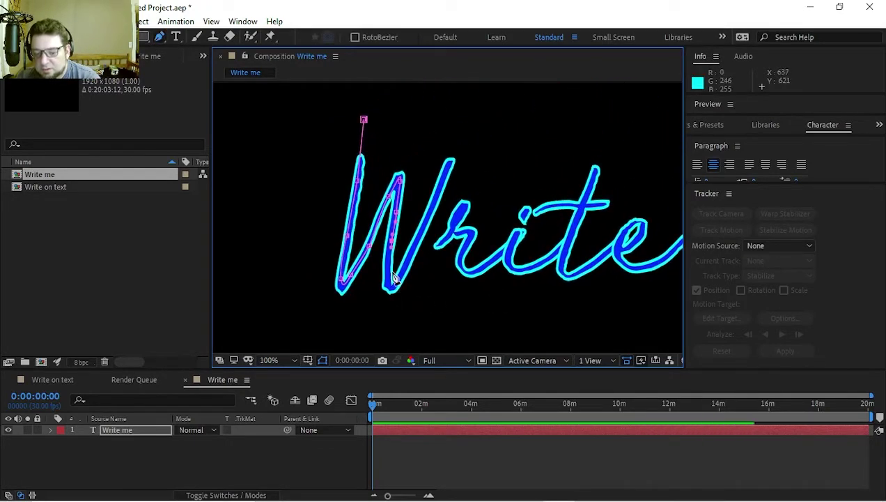
{"action": "left_click_drag", "start_coordinate": [394, 278], "coordinate": [390, 283]}
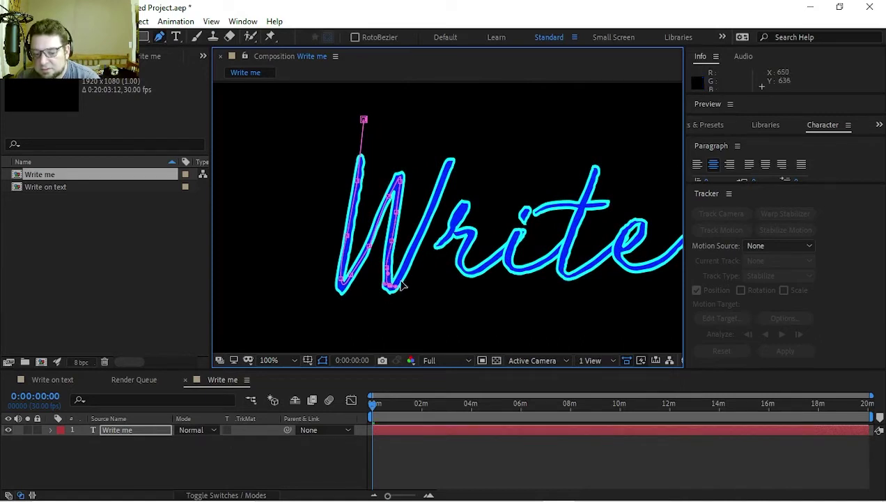
{"action": "left_click", "coordinate": [415, 248]}
{"action": "left_click", "coordinate": [424, 223]}
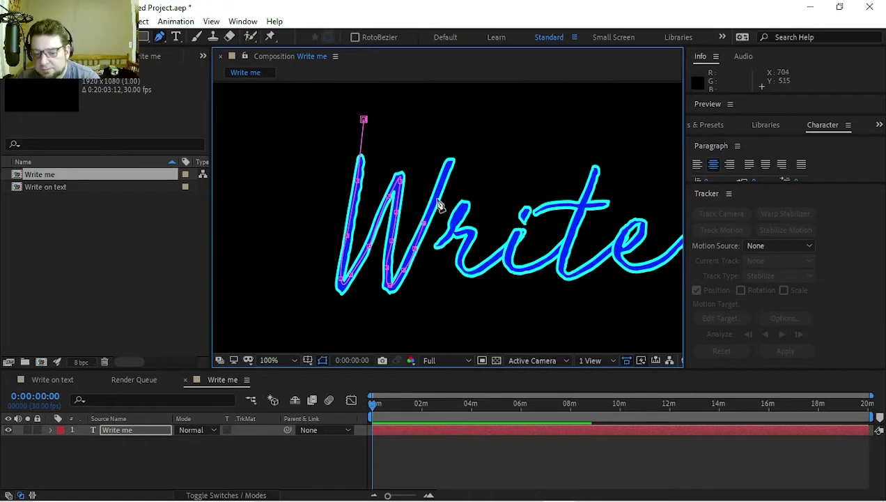
{"action": "left_click_drag", "start_coordinate": [449, 161], "coordinate": [454, 156]}
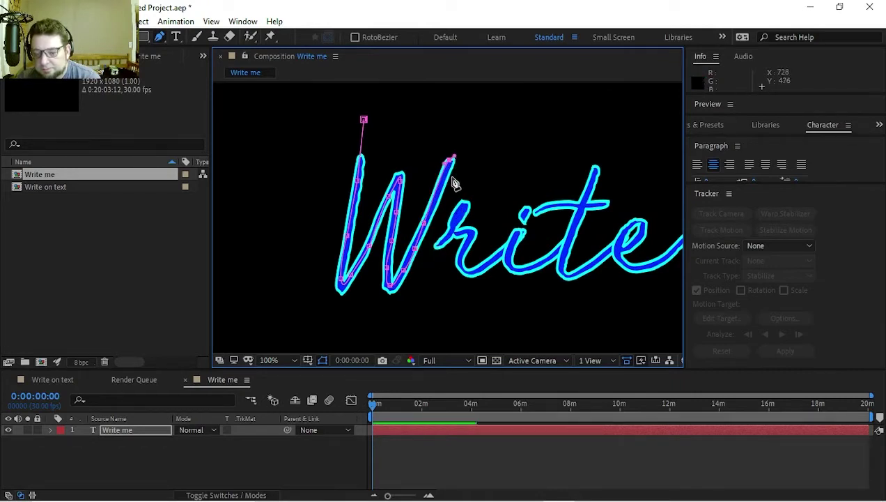
Step: Extend the path from the W through the letter r and along its tail up to the i
{"action": "left_click", "coordinate": [423, 255]}
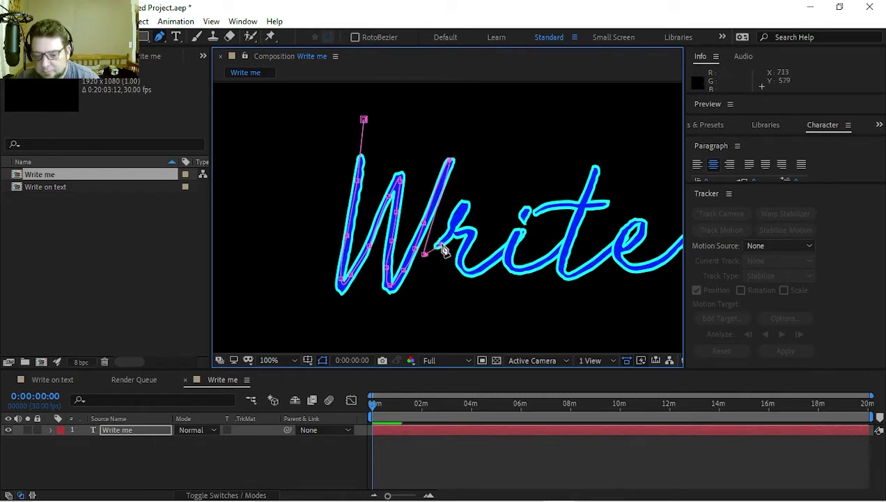
{"action": "left_click", "coordinate": [467, 201]}
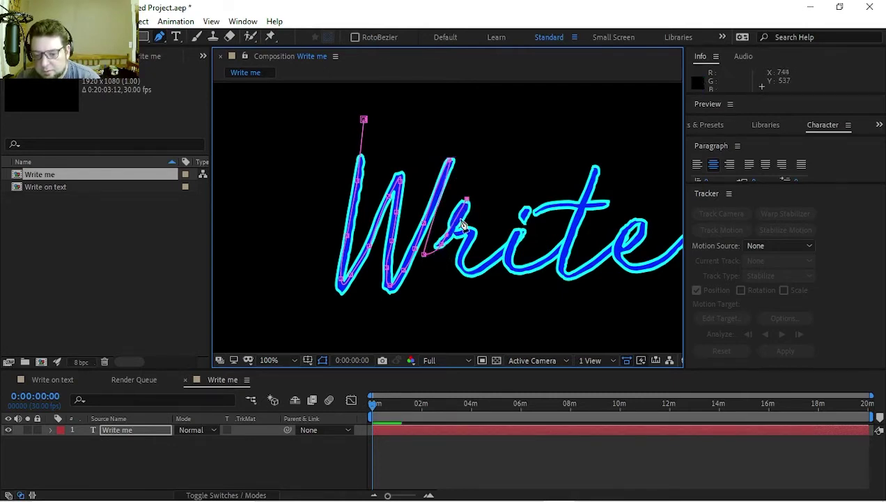
{"action": "left_click", "coordinate": [466, 232]}
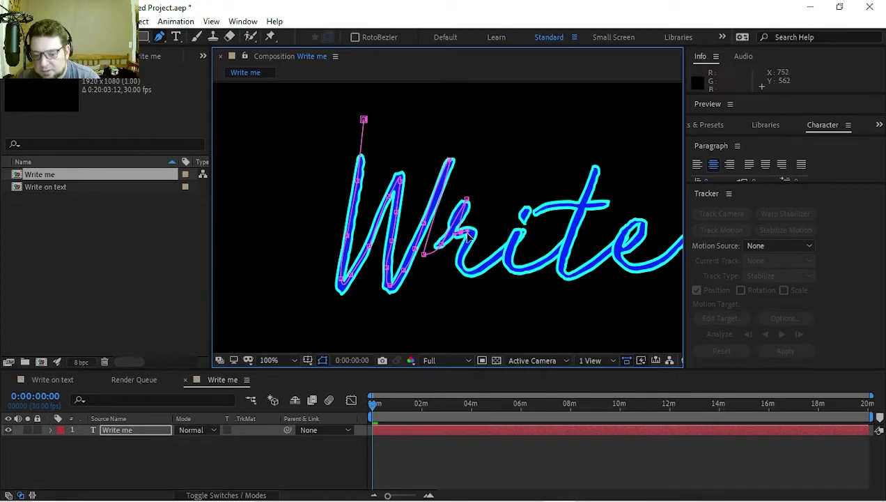
{"action": "left_click", "coordinate": [462, 269]}
{"action": "mouse_move", "coordinate": [464, 272]}
{"action": "left_mouse_down"}
{"action": "mouse_move", "coordinate": [492, 266]}
{"action": "mouse_move", "coordinate": [519, 239]}
{"action": "left_mouse_up"}
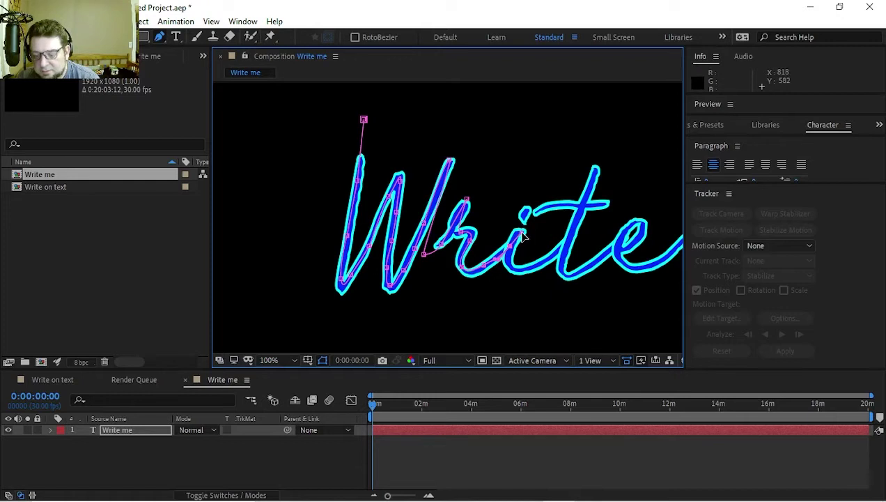
Step: Continue the path down and around the i and up the stem of the t to its top
{"action": "left_click", "coordinate": [509, 264]}
{"action": "left_click", "coordinate": [529, 270]}
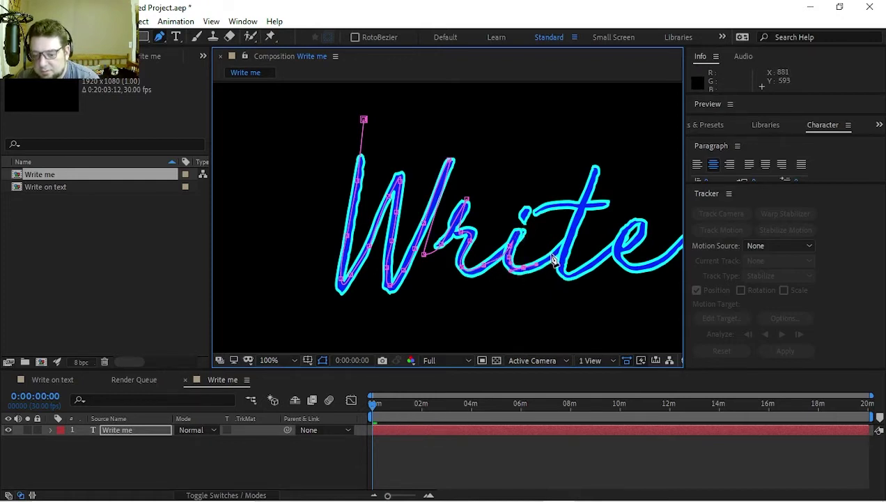
{"action": "left_click_drag", "start_coordinate": [557, 250], "coordinate": [563, 249]}
{"action": "left_click", "coordinate": [593, 176]}
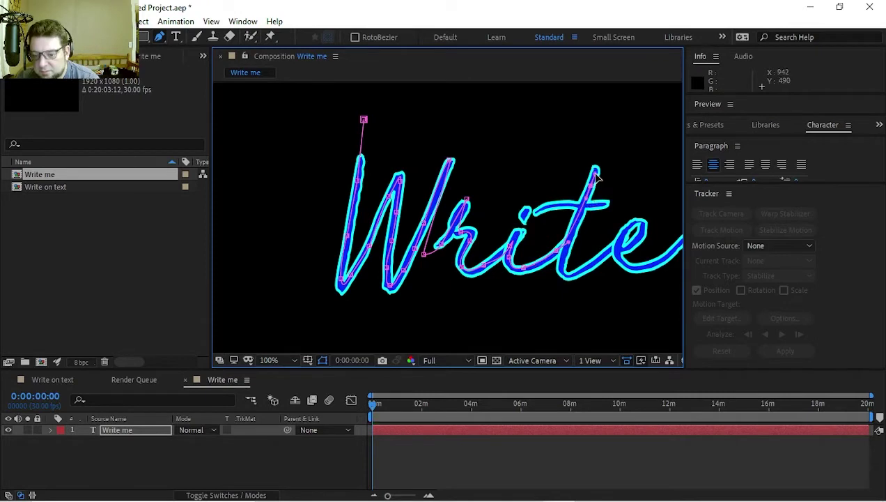
Step: Extend the path down the t, through the first e and across to the first down-stroke of the m
{"action": "left_click", "coordinate": [565, 264]}
{"action": "left_click_drag", "start_coordinate": [564, 264], "coordinate": [497, 324]}
{"action": "left_click_drag", "start_coordinate": [549, 280], "coordinate": [608, 254]}
{"action": "mouse_move", "coordinate": [594, 287]}
{"action": "left_mouse_down"}
{"action": "mouse_move", "coordinate": [590, 300]}
{"action": "mouse_move", "coordinate": [609, 288]}
{"action": "mouse_move", "coordinate": [593, 291]}
{"action": "left_mouse_up"}
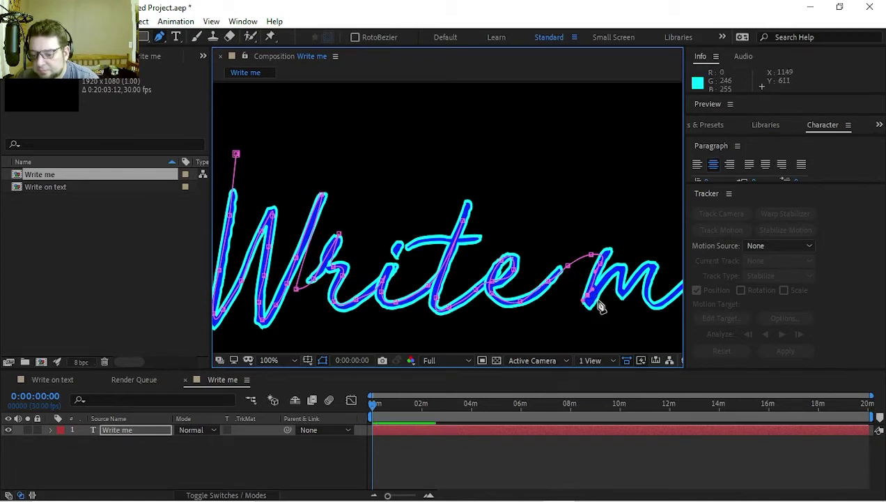
Step: Continue the path through the m, around the final e and out along its tail to the tip
{"action": "mouse_move", "coordinate": [652, 279]}
{"action": "left_mouse_down"}
{"action": "mouse_move", "coordinate": [648, 303]}
{"action": "mouse_move", "coordinate": [663, 307]}
{"action": "mouse_move", "coordinate": [669, 303]}
{"action": "mouse_move", "coordinate": [560, 283]}
{"action": "left_mouse_up"}
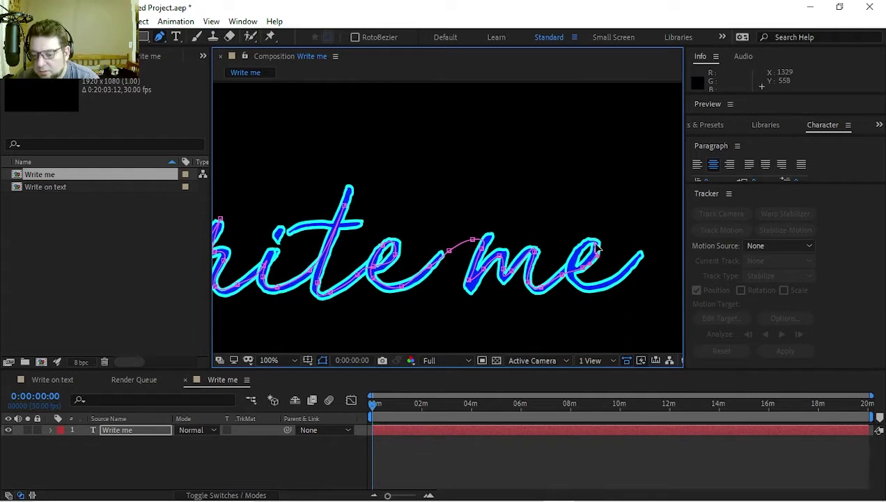
{"action": "left_click_drag", "start_coordinate": [596, 246], "coordinate": [577, 282]}
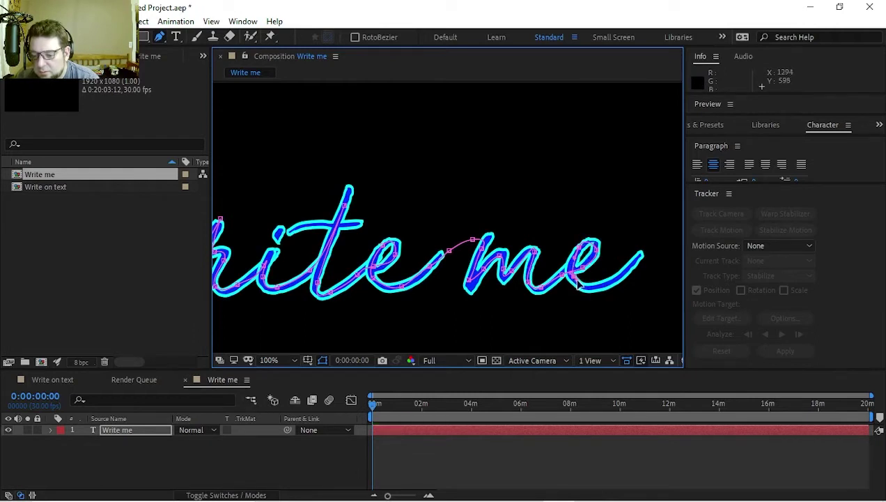
{"action": "left_click", "coordinate": [613, 280]}
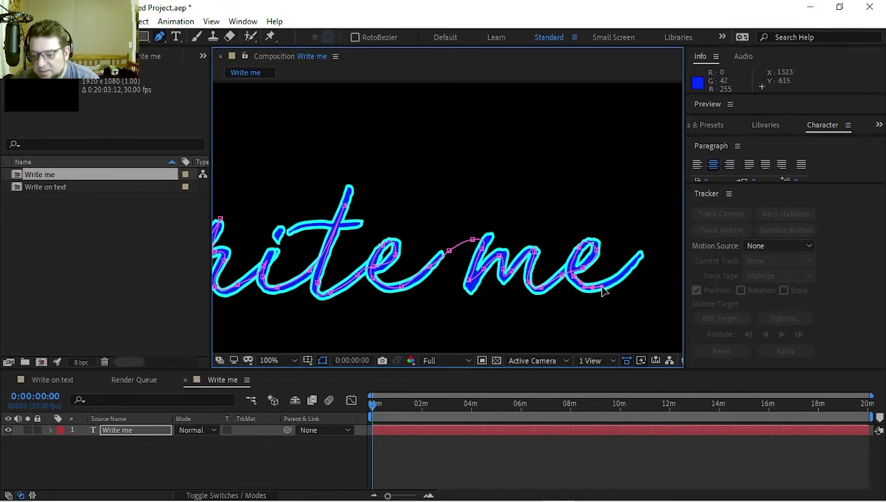
{"action": "left_click", "coordinate": [615, 277]}
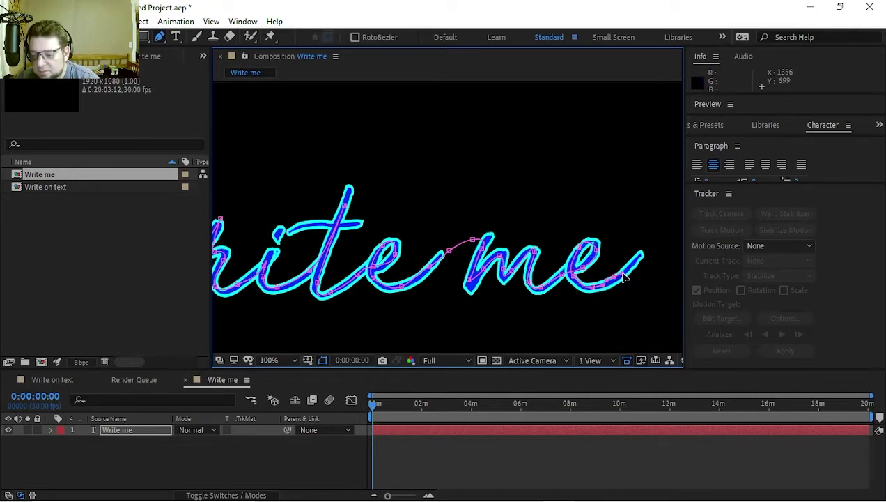
{"action": "left_click", "coordinate": [642, 253]}
Step: Carry the path back to the dot of the i and along the crossbar of the t past its end
{"action": "scroll", "coordinate": [453, 269], "scroll_direction": "down", "scroll_amount": 2}
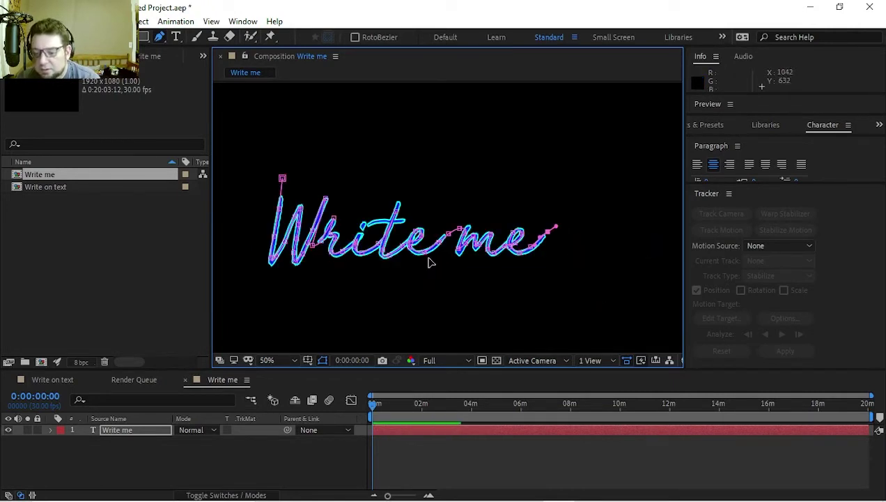
{"action": "left_click_drag", "start_coordinate": [429, 261], "coordinate": [513, 270]}
{"action": "left_click", "coordinate": [466, 240]}
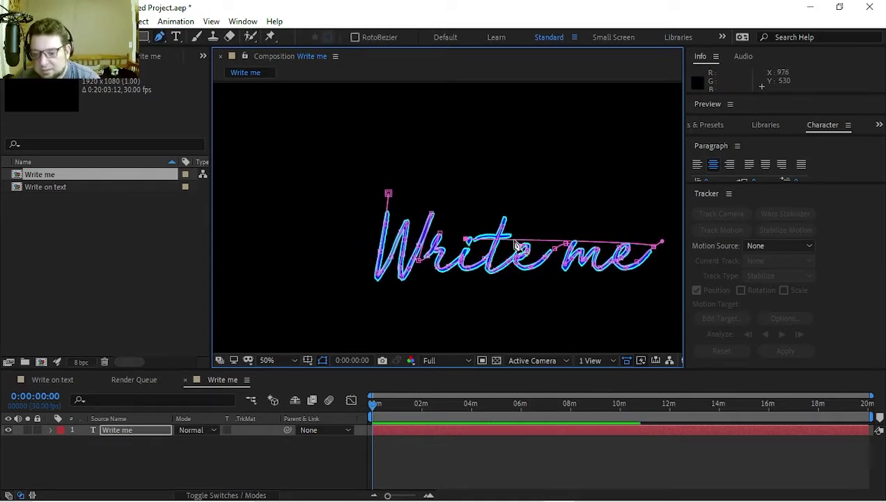
{"action": "scroll", "coordinate": [487, 244], "scroll_direction": "up", "scroll_amount": 2}
{"action": "left_click_drag", "start_coordinate": [485, 242], "coordinate": [476, 266]}
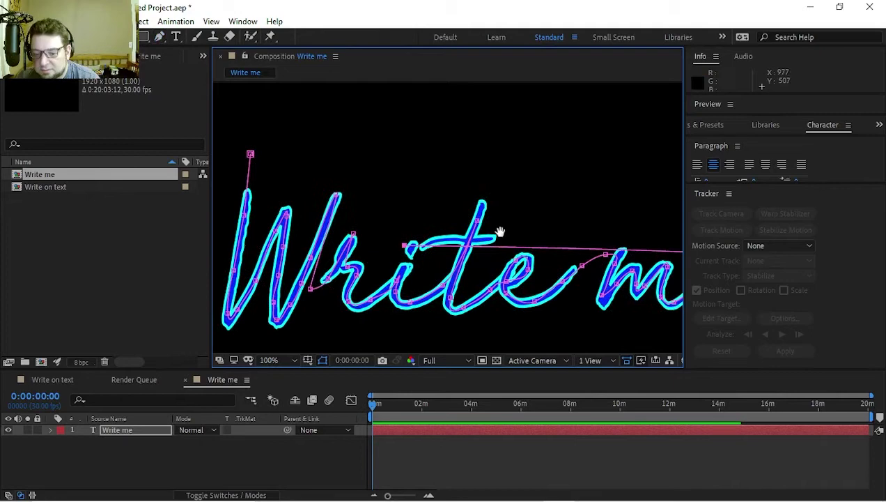
{"action": "left_click", "coordinate": [422, 244]}
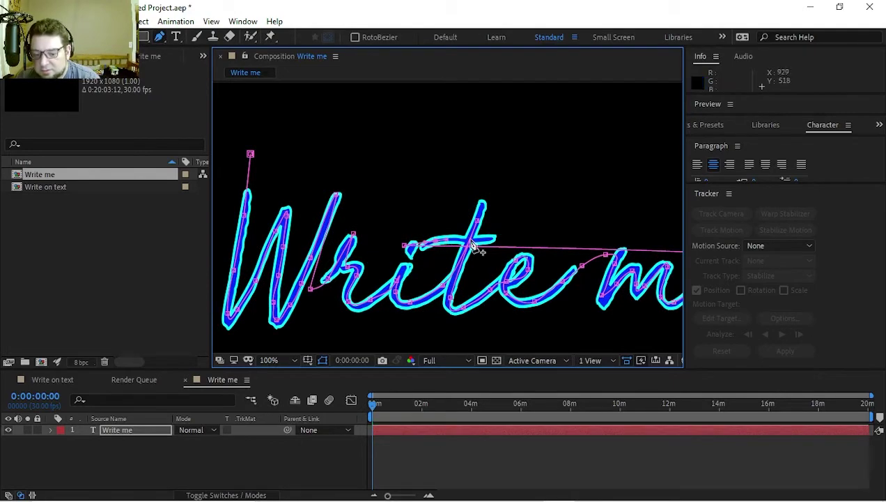
{"action": "left_click", "coordinate": [517, 230]}
{"action": "scroll", "coordinate": [495, 271], "scroll_direction": "down", "scroll_amount": 2}
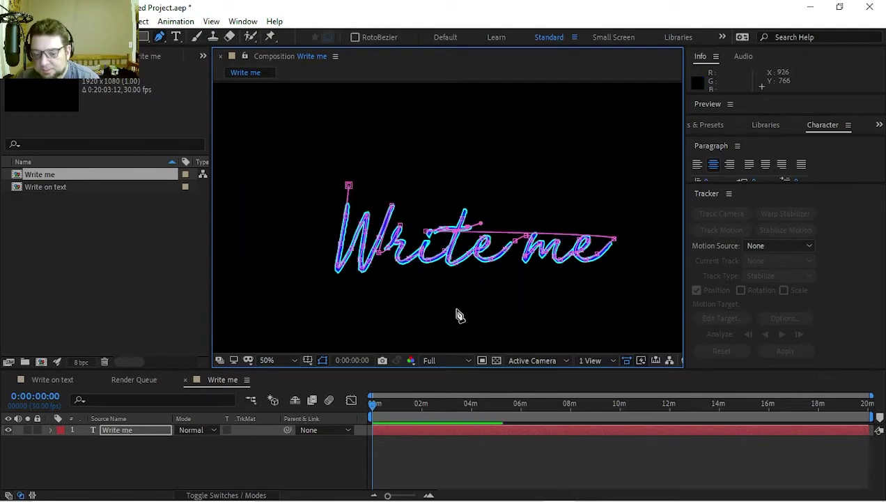
Step: Apply the Generate Stroke effect to the "Write me" text layer
{"action": "left_click", "coordinate": [118, 446]}
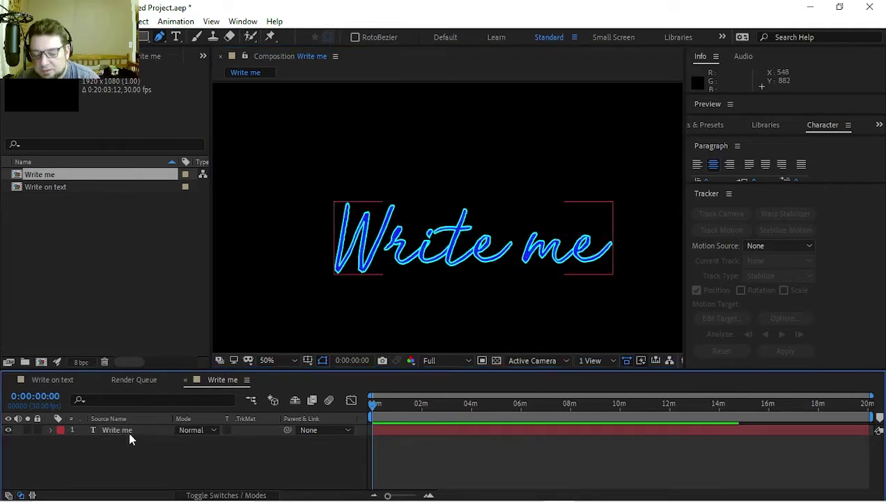
{"action": "left_click", "coordinate": [128, 430]}
{"action": "scroll", "coordinate": [291, 289], "scroll_direction": "down", "scroll_amount": 2}
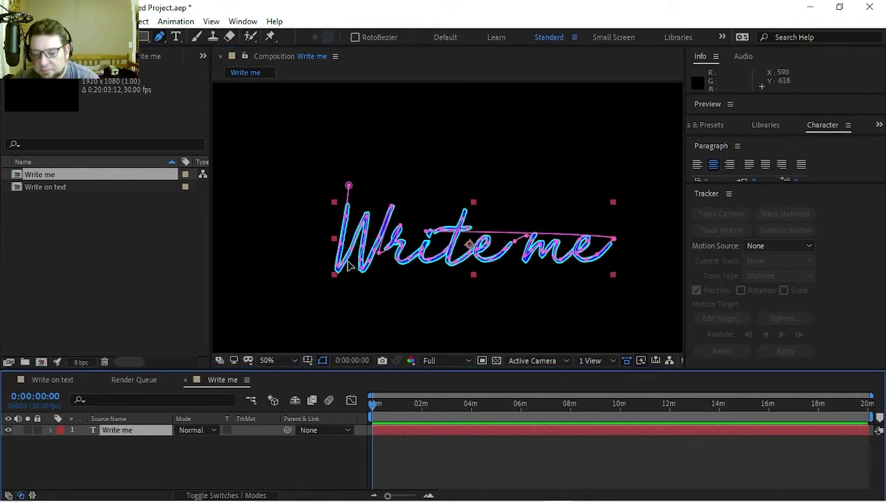
{"action": "key", "text": "period"}
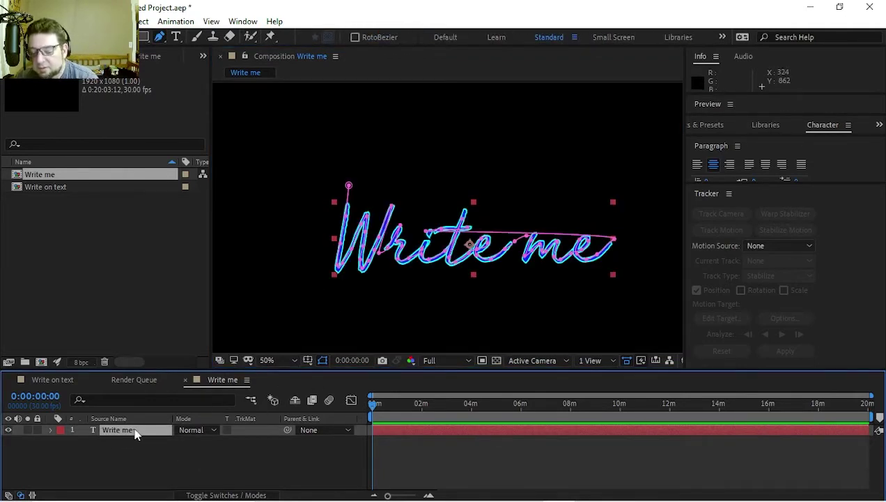
{"action": "left_click", "coordinate": [136, 20]}
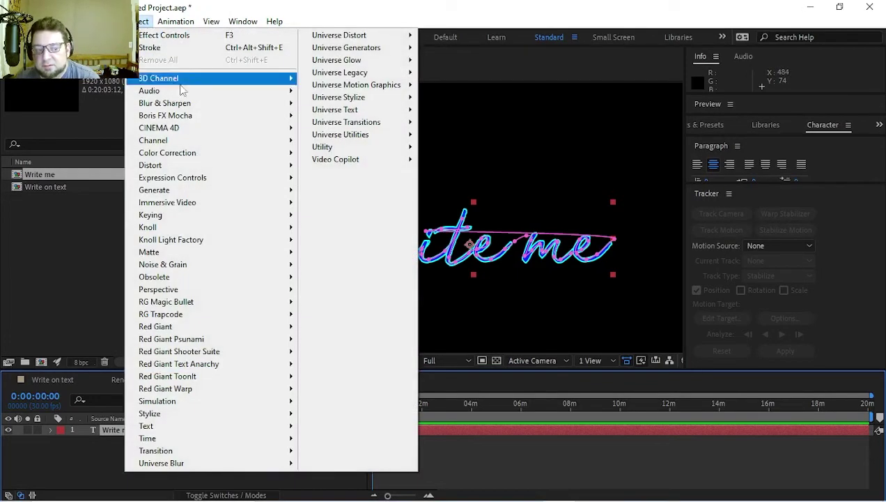
{"action": "mouse_move", "coordinate": [178, 190]}
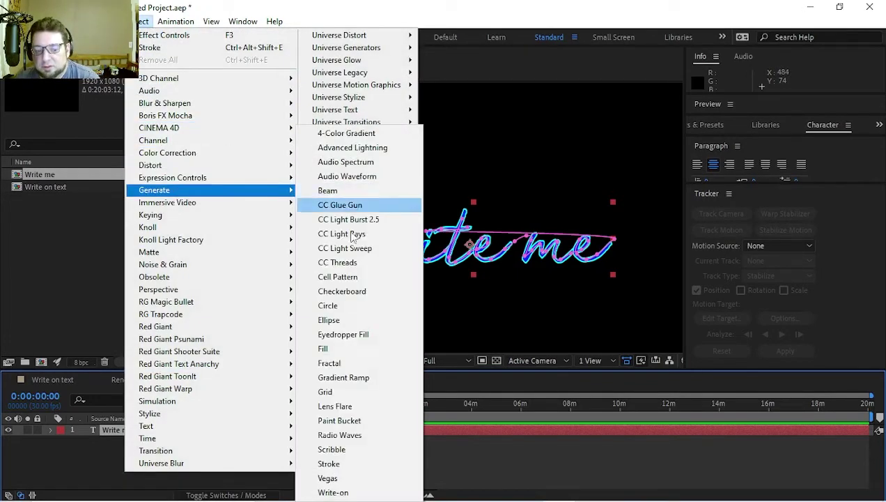
{"action": "left_click", "coordinate": [347, 467]}
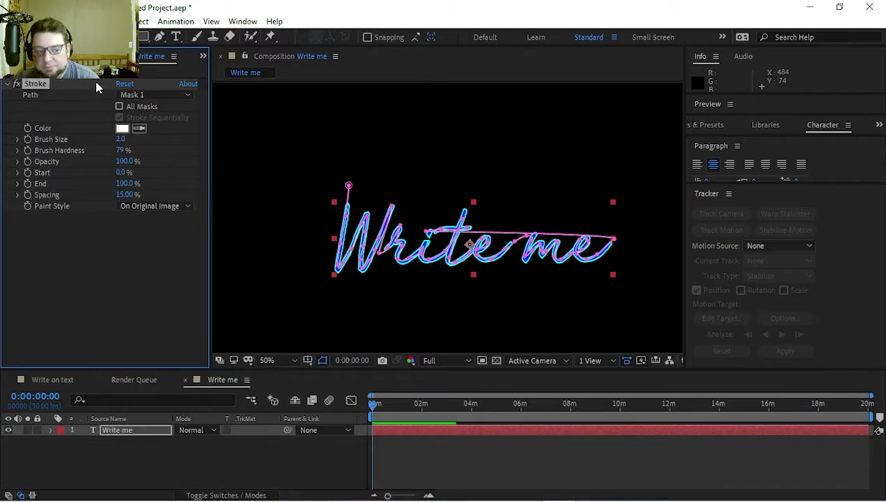
Step: Make the Stroke effect use all masks and set its Paint Style to Reveal Original Image
{"action": "left_click", "coordinate": [119, 106]}
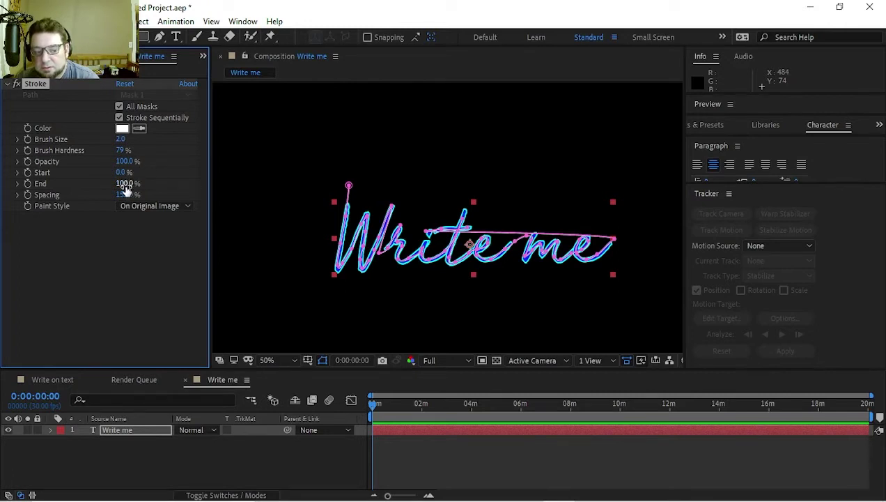
{"action": "left_click", "coordinate": [146, 207]}
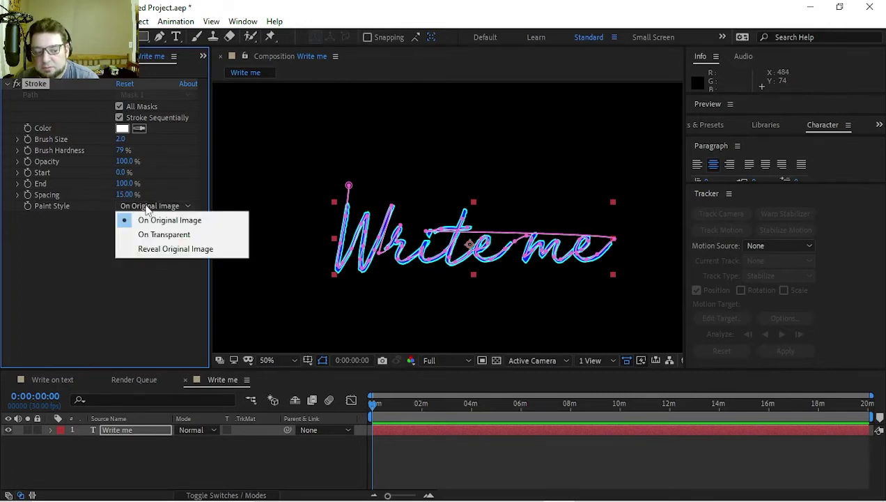
{"action": "left_click", "coordinate": [149, 249]}
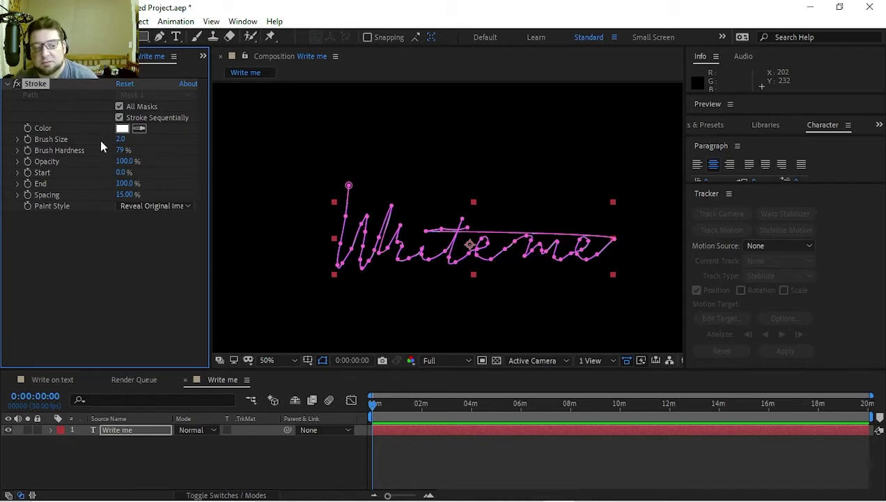
Step: Add a keyframe for the Stroke's End at 0:00:00:00 and reveal it in the layer's timeline
{"action": "left_click", "coordinate": [27, 183]}
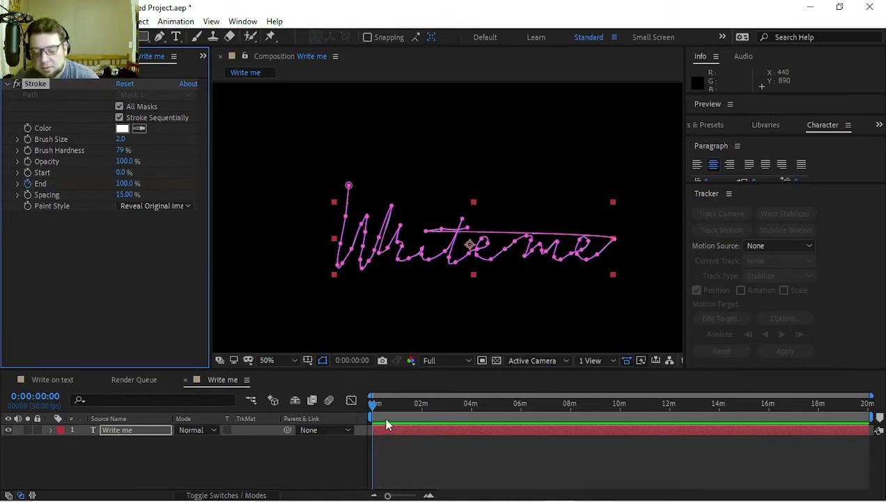
{"action": "left_click", "coordinate": [115, 430]}
{"action": "key", "text": "u"}
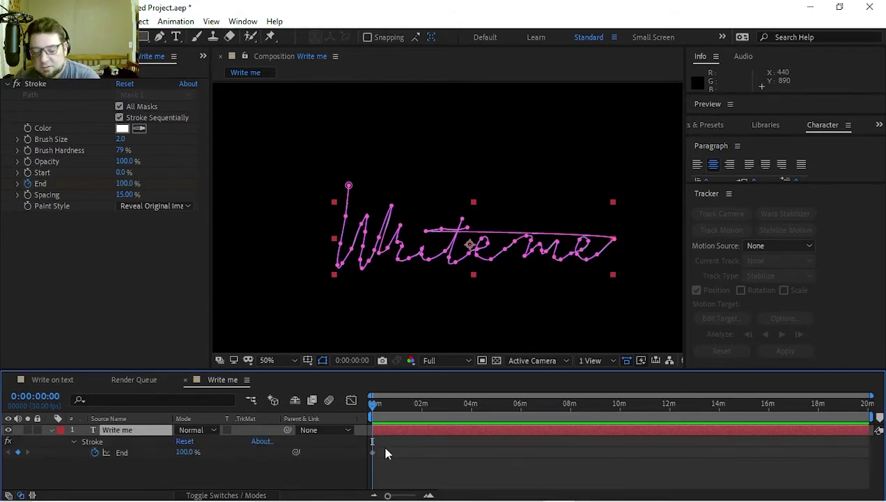
{"action": "left_click", "coordinate": [373, 452]}
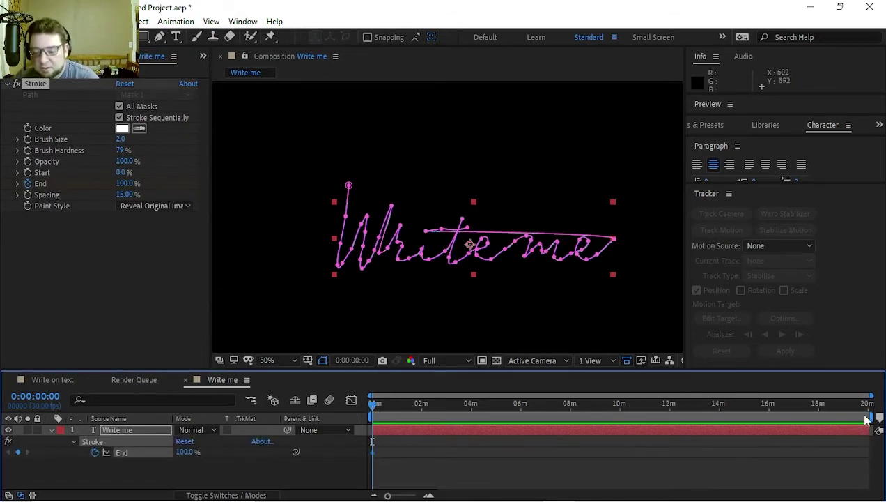
Step: End the work area at about 2 seconds and trim the composition to it
{"action": "left_click_drag", "start_coordinate": [868, 391], "coordinate": [382, 388]}
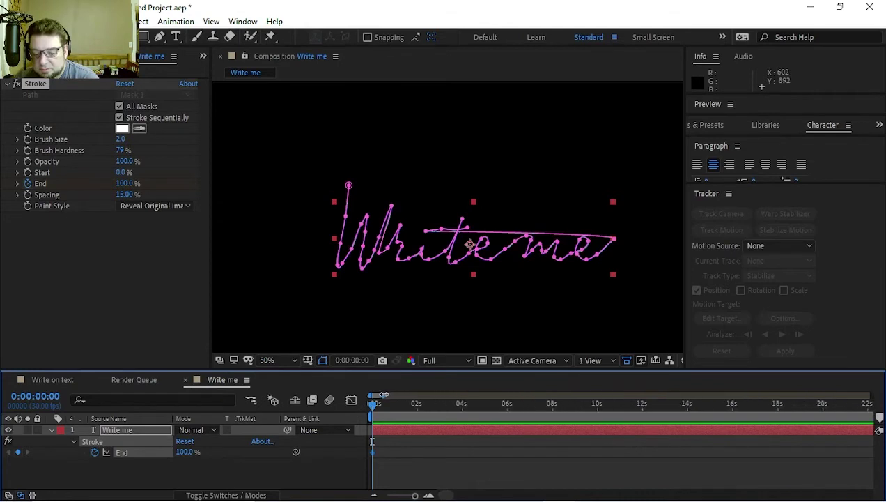
{"action": "left_click", "coordinate": [420, 407]}
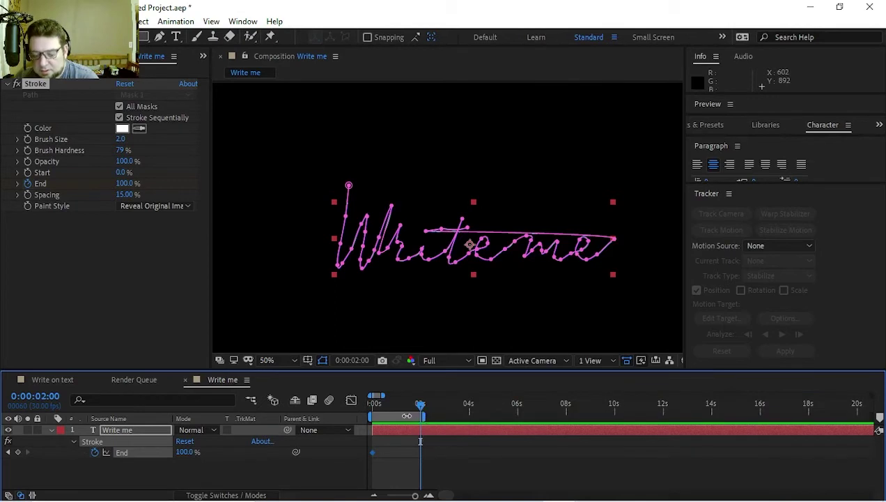
{"action": "right_click", "coordinate": [407, 416]}
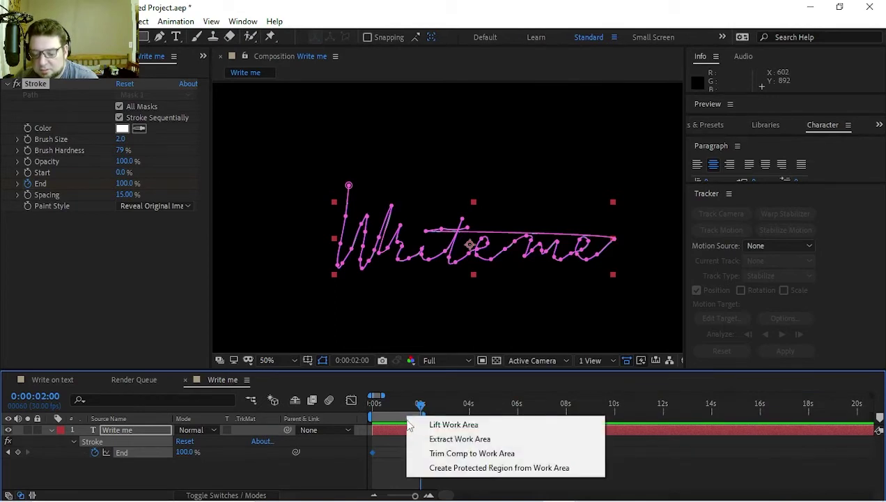
{"action": "left_click", "coordinate": [471, 454]}
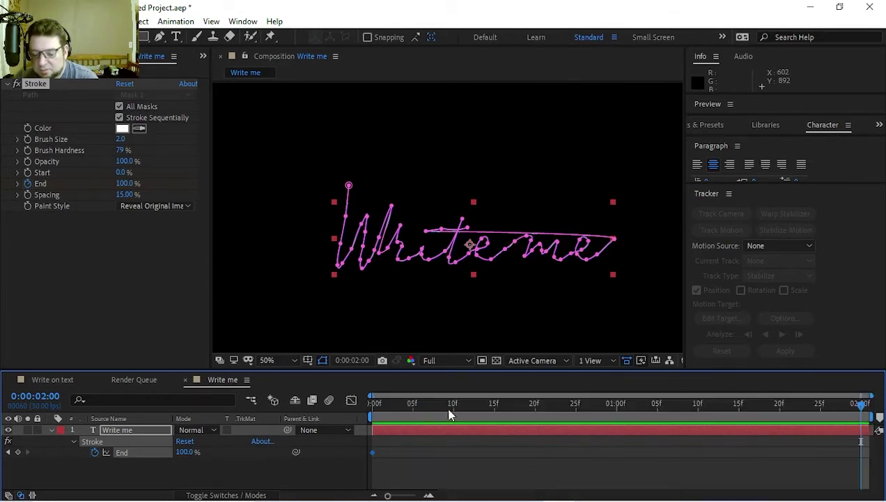
Step: Add a keyframe at 0:00:02:00 with the Stroke's End at 100%
{"action": "left_click", "coordinate": [609, 404]}
{"action": "key", "text": "End"}
{"action": "key", "text": "Home"}
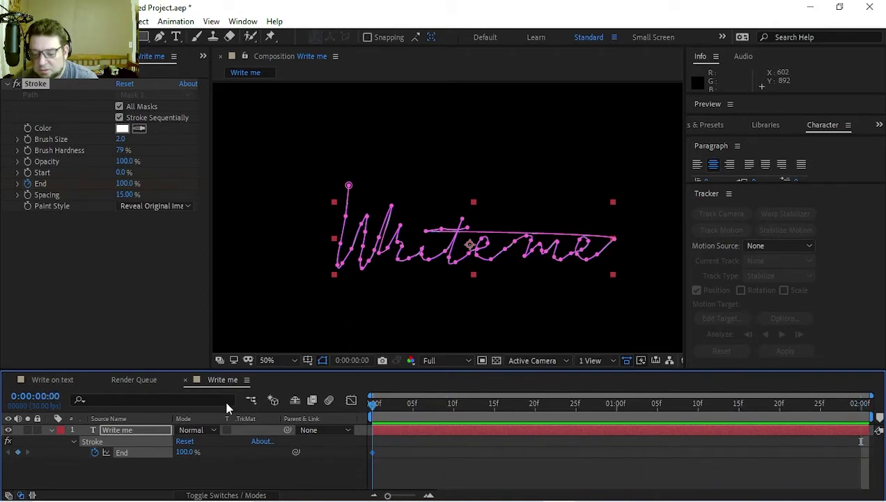
{"action": "left_click_drag", "start_coordinate": [373, 409], "coordinate": [867, 412]}
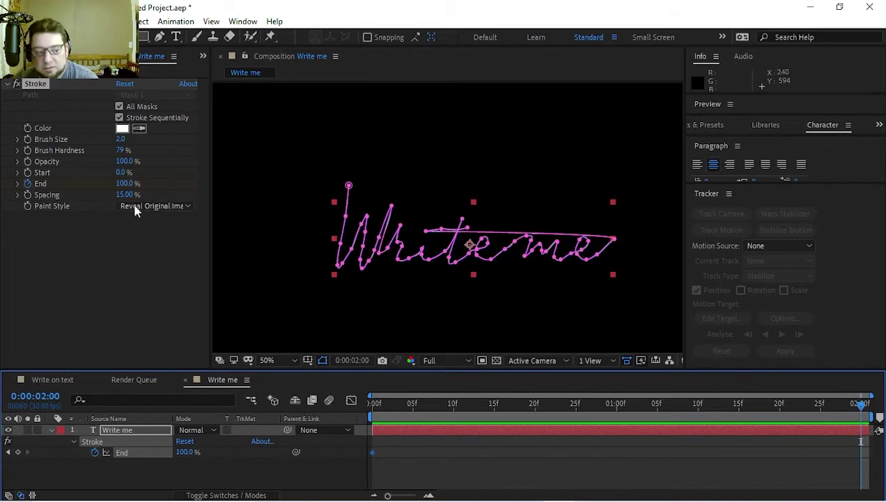
{"action": "left_click_drag", "start_coordinate": [127, 182], "coordinate": [184, 182]}
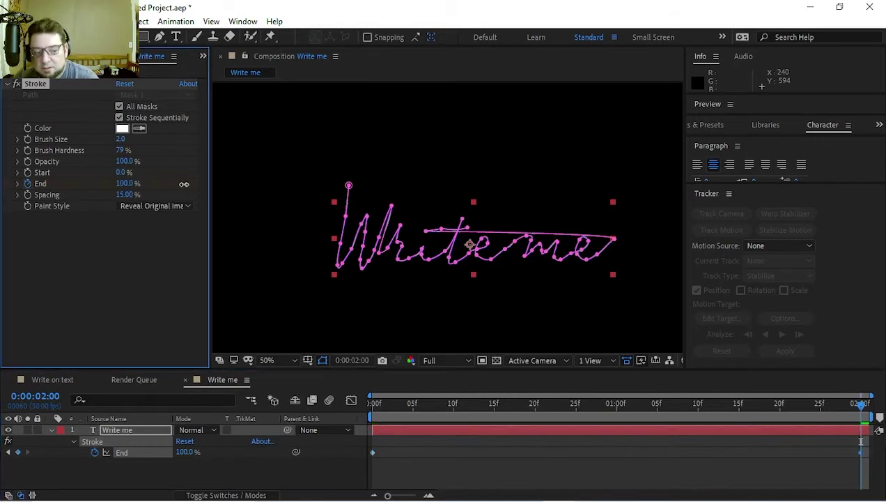
Step: Set the Stroke's End keyframe at the start of the composition to 0%
{"action": "key", "text": "Home"}
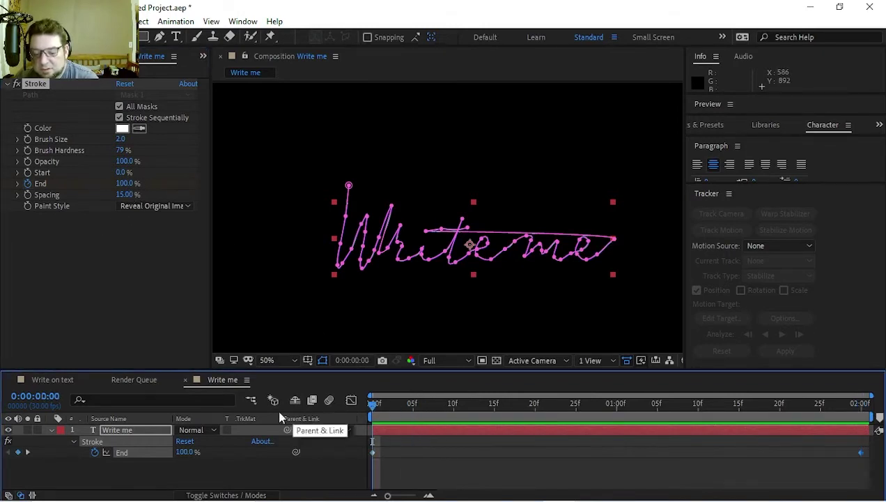
{"action": "left_click_drag", "start_coordinate": [120, 179], "coordinate": [3, 145]}
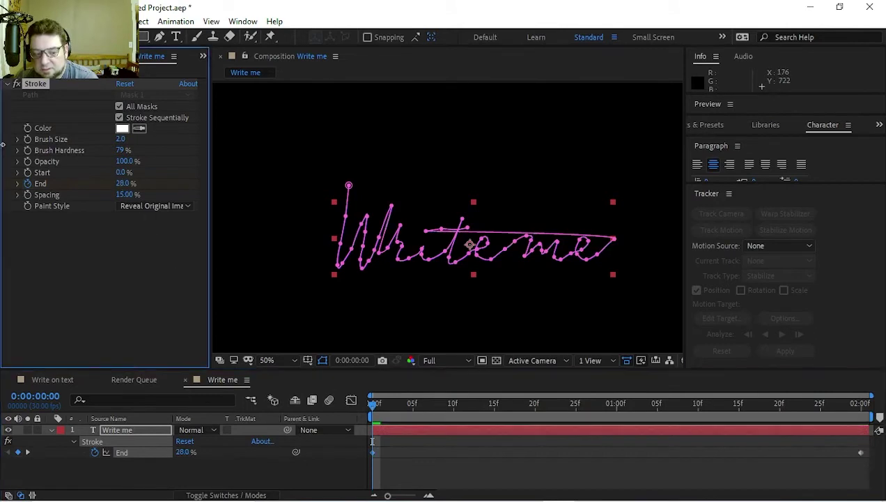
{"action": "left_click_drag", "start_coordinate": [123, 183], "coordinate": [12, 194]}
Step: At 0:00:00:08, hide the mask path outlines and set the Stroke's Brush Size to 11.6
{"action": "left_click_drag", "start_coordinate": [374, 411], "coordinate": [441, 423]}
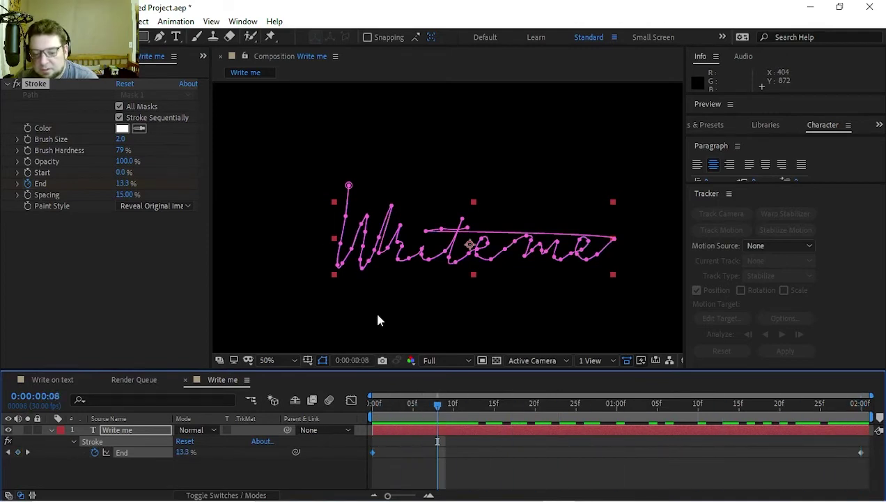
{"action": "left_click_drag", "start_coordinate": [122, 140], "coordinate": [181, 141]}
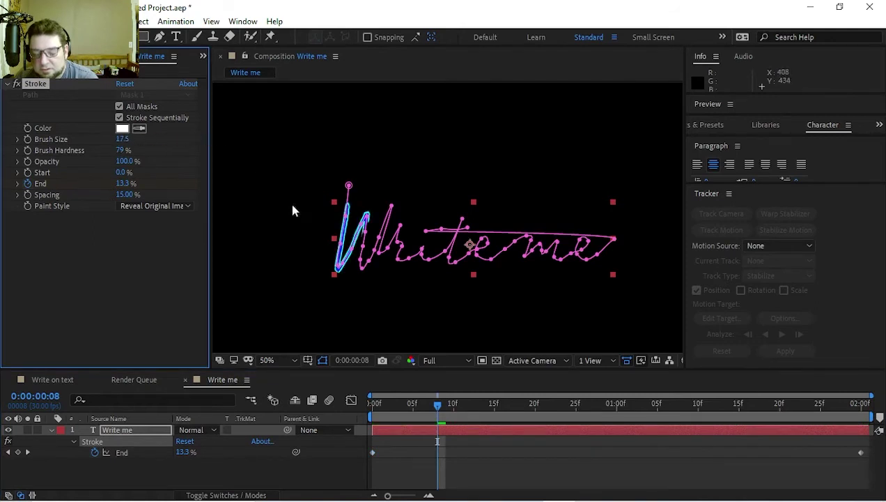
{"action": "left_click", "coordinate": [324, 362]}
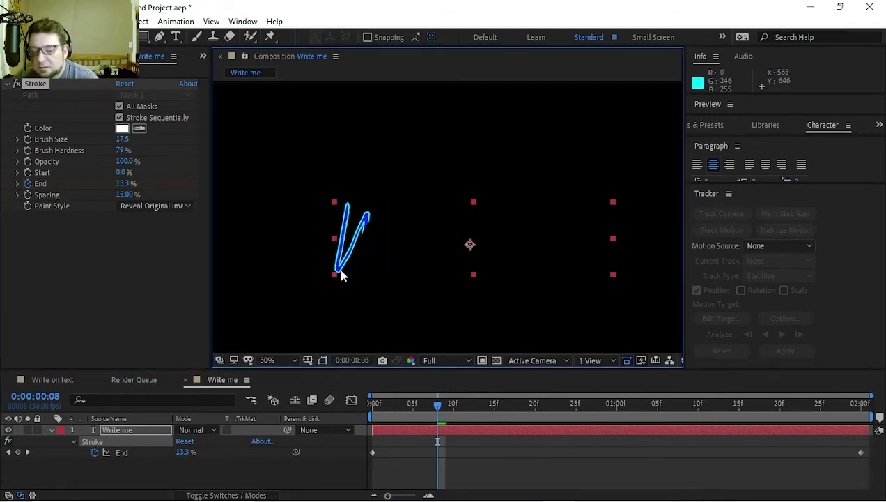
{"action": "left_click_drag", "start_coordinate": [124, 140], "coordinate": [45, 146]}
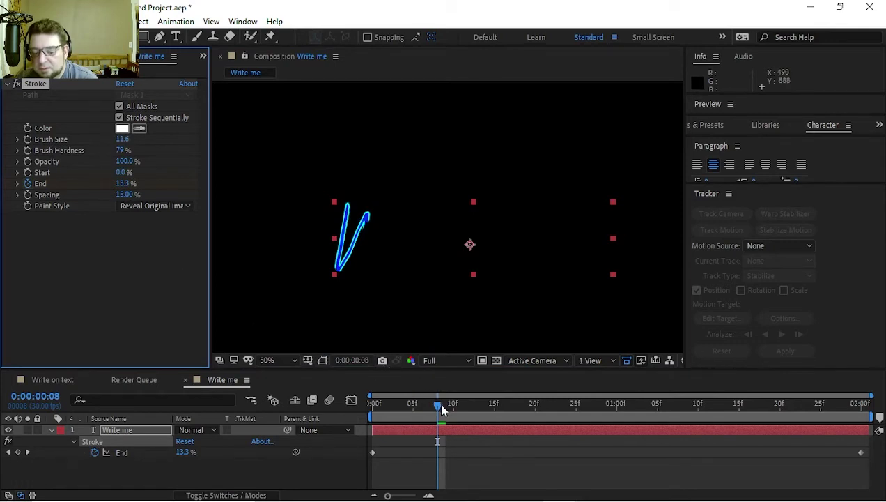
Step: Preview the write-on animation from the start of the composition
{"action": "left_click_drag", "start_coordinate": [439, 402], "coordinate": [340, 421]}
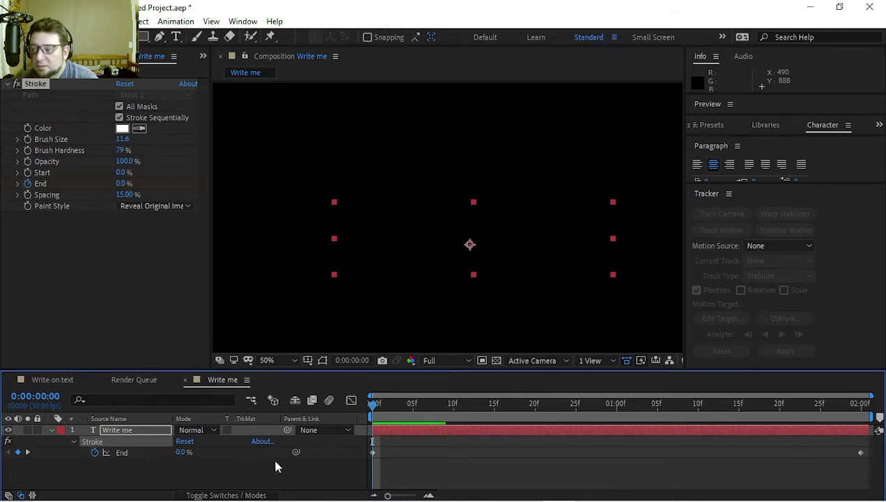
{"action": "key", "text": "space"}
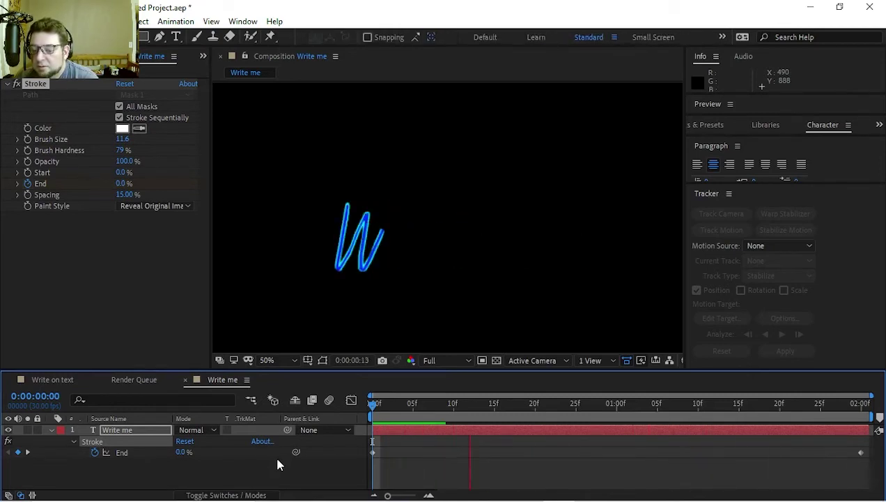
{"action": "key", "text": "space"}
{"action": "key", "text": "space"}
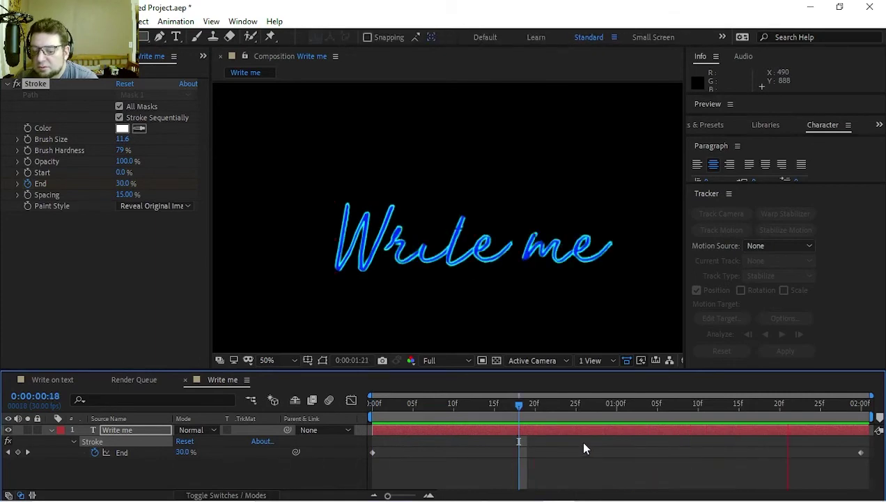
{"action": "key", "text": "space"}
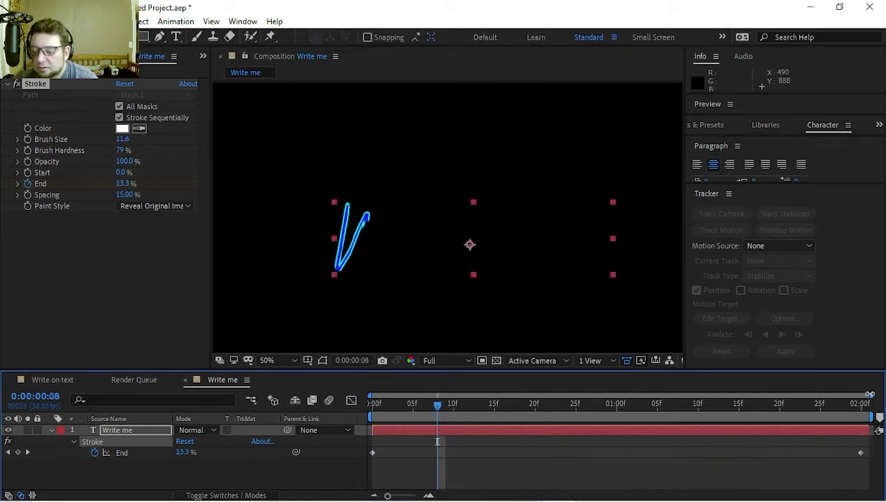
Step: Set the composition's duration to 3 seconds
{"action": "left_click", "coordinate": [66, 21]}
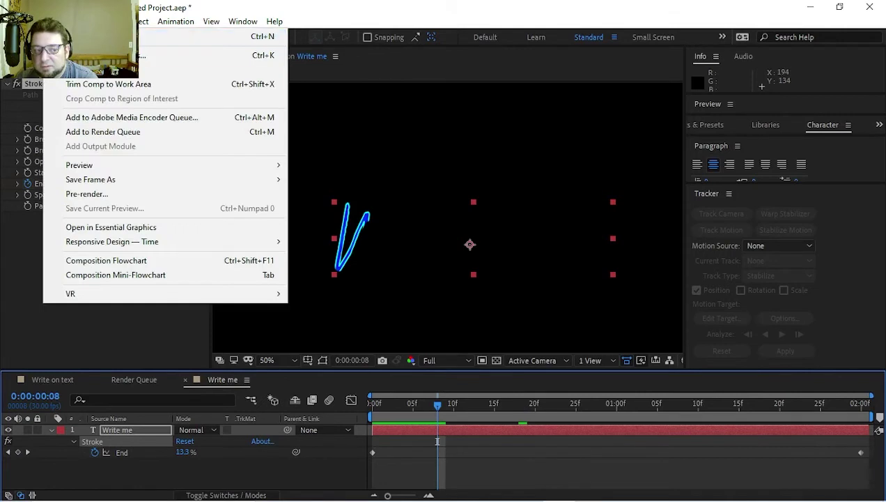
{"action": "left_click", "coordinate": [105, 55]}
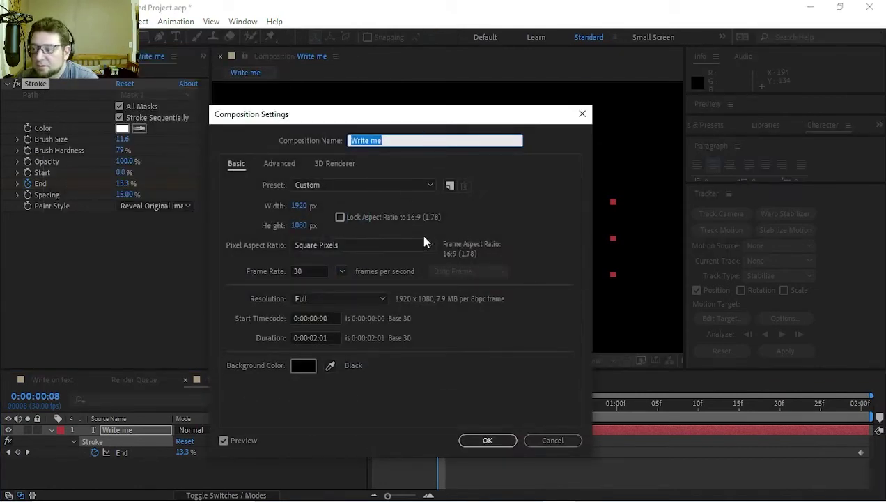
{"action": "left_click", "coordinate": [332, 338]}
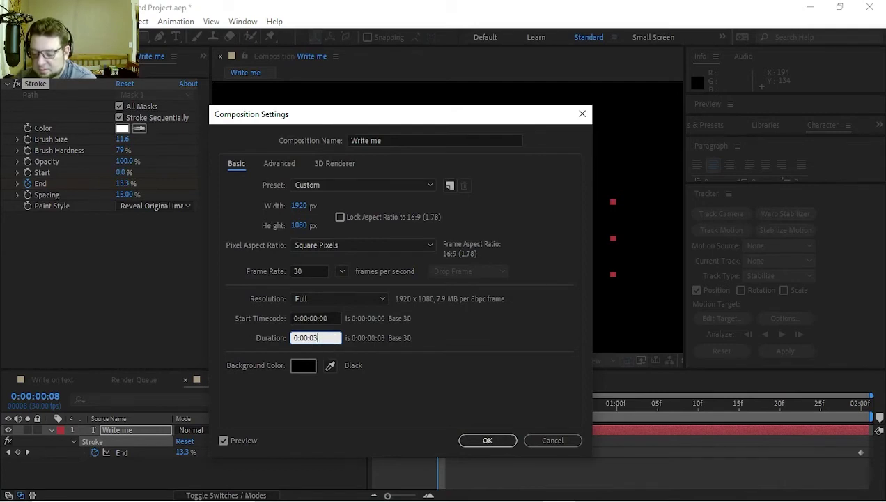
{"action": "left_click", "coordinate": [487, 441]}
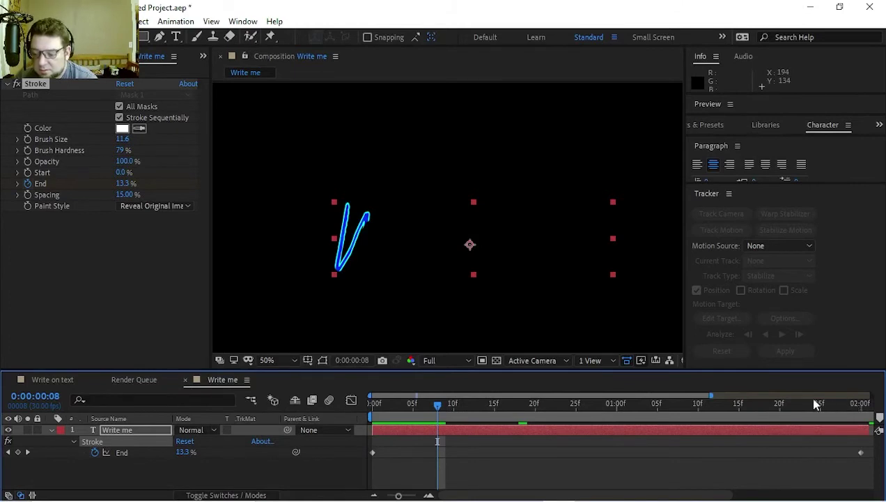
Step: Extend the end of the text layer to about 0:00:02:15 so it lasts beyond the final End keyframe
{"action": "left_click_drag", "start_coordinate": [709, 395], "coordinate": [843, 395]}
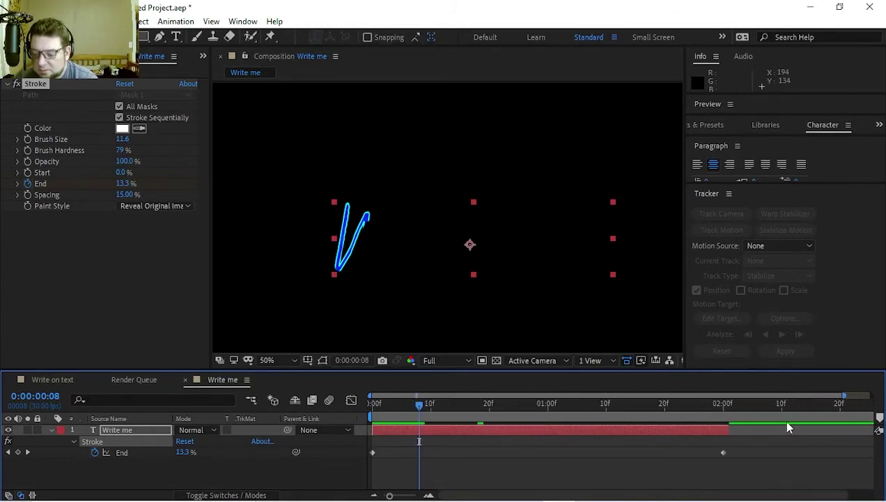
{"action": "key", "text": "space"}
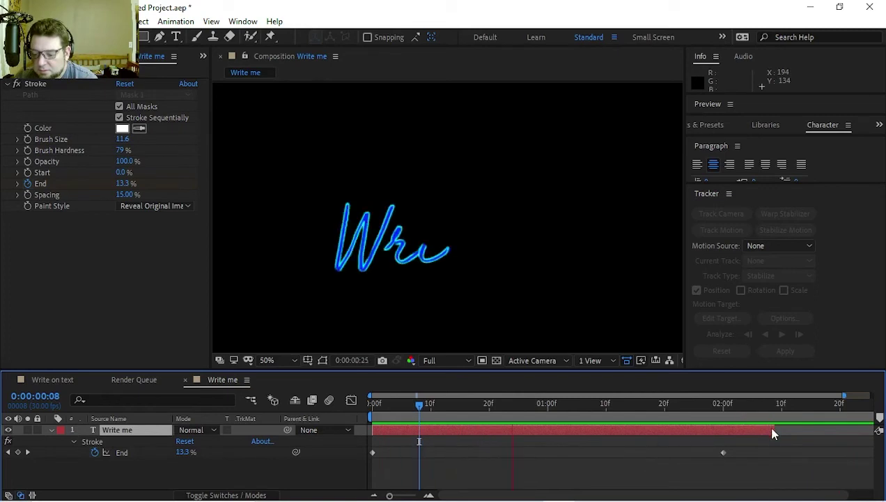
{"action": "left_click_drag", "start_coordinate": [774, 431], "coordinate": [808, 431]}
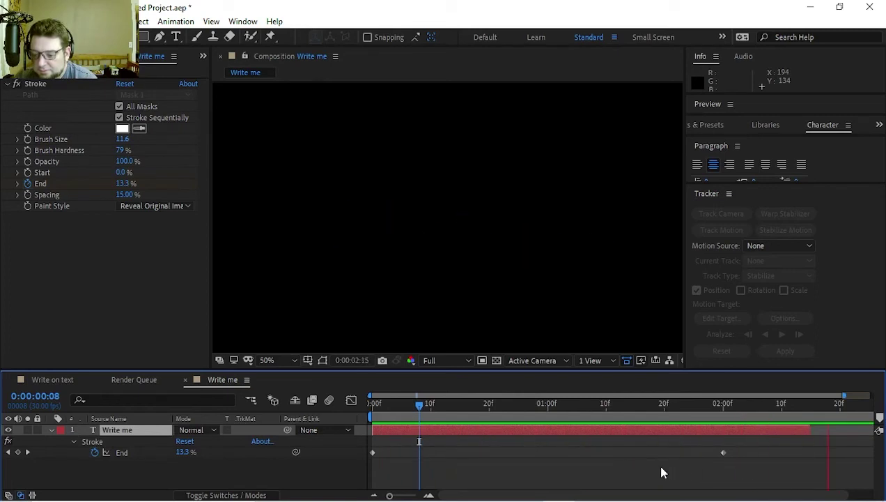
{"action": "left_click", "coordinate": [805, 441]}
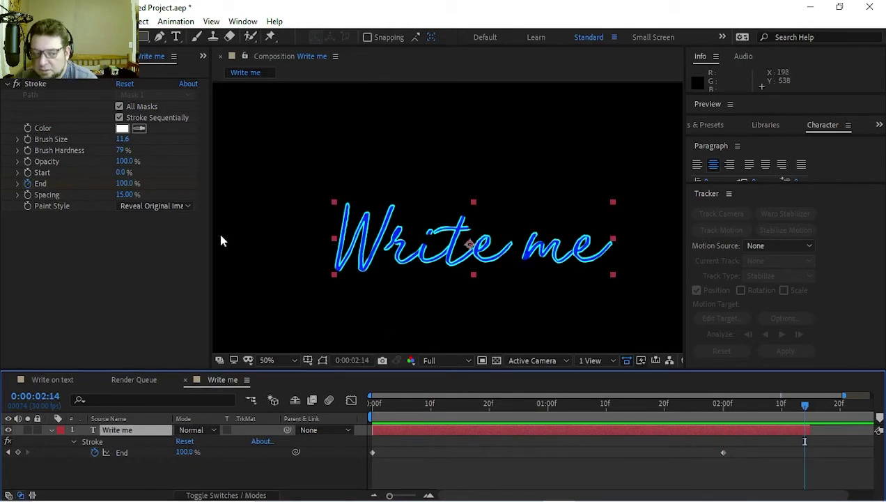
Step: Increase the Stroke's Brush Size to 47.1 so it covers the full width of the letters
{"action": "key", "text": "period"}
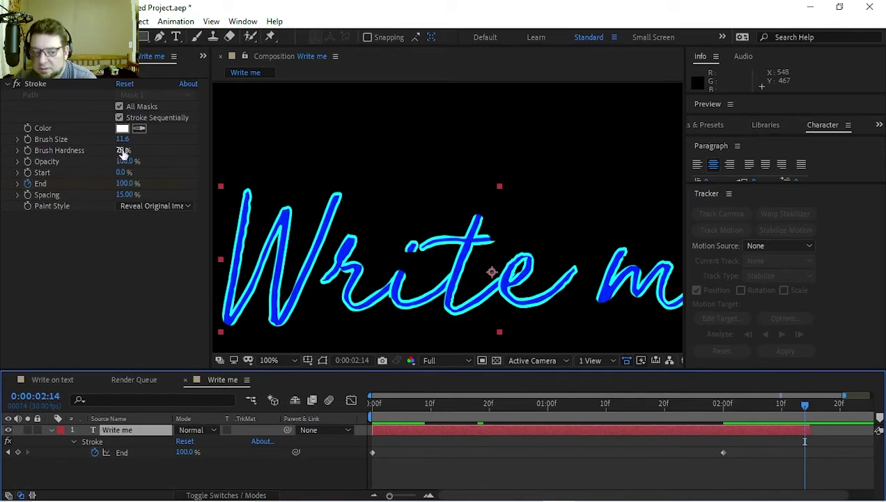
{"action": "left_click_drag", "start_coordinate": [122, 142], "coordinate": [296, 156]}
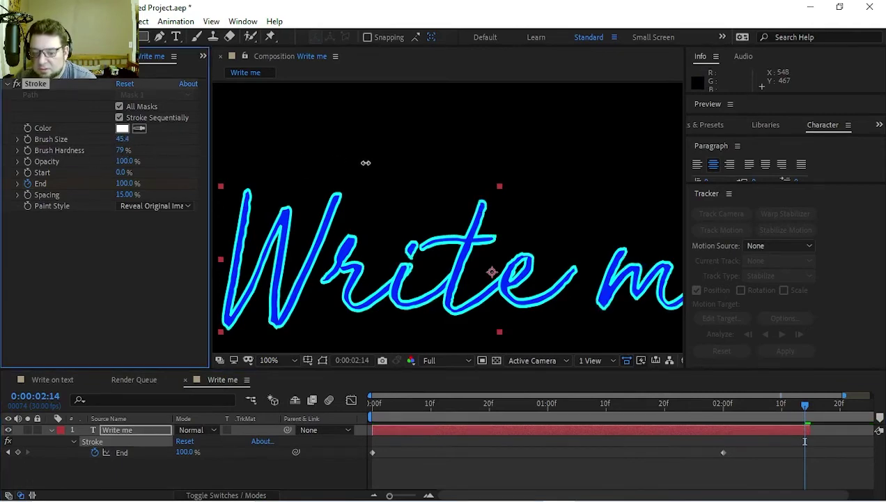
{"action": "key", "text": "comma"}
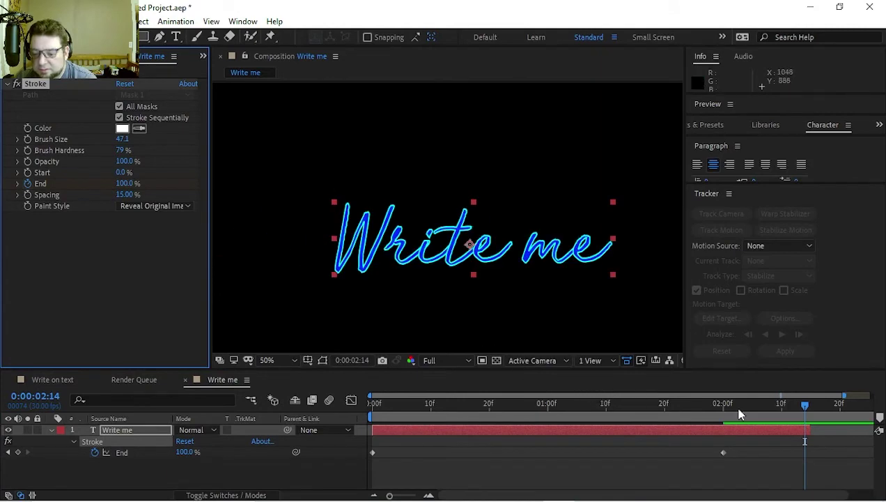
Step: End the work area at about 0:00:02:15, trim the composition to it and preview the animation
{"action": "left_click_drag", "start_coordinate": [740, 414], "coordinate": [803, 416]}
{"action": "right_click", "coordinate": [804, 416]}
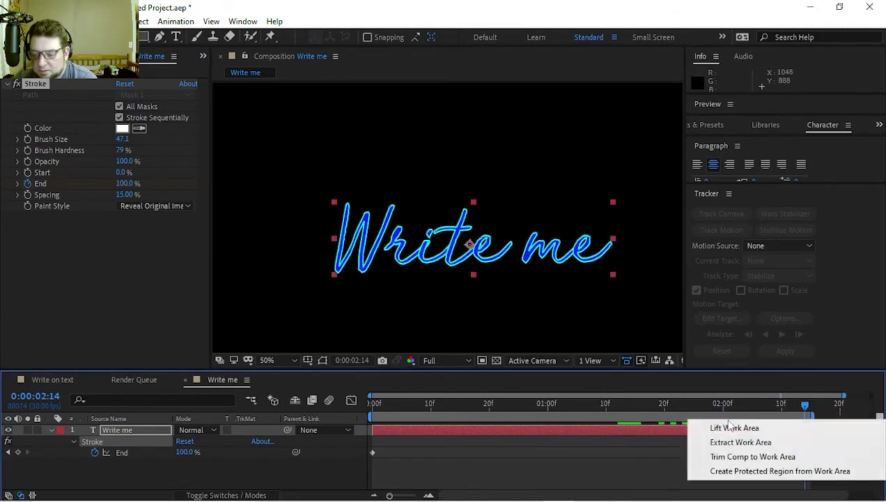
{"action": "left_click", "coordinate": [733, 461]}
{"action": "key", "text": "space"}
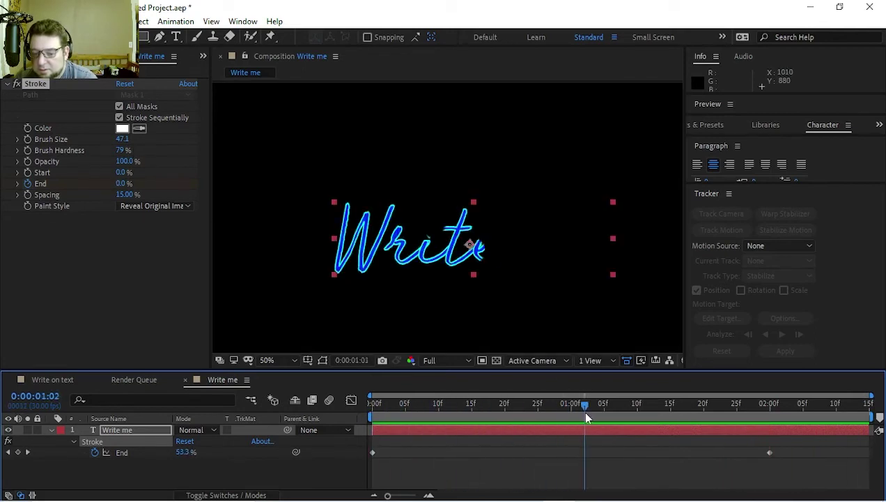
{"action": "mouse_move", "coordinate": [687, 412]}
{"action": "left_mouse_down"}
{"action": "mouse_move", "coordinate": [759, 411]}
{"action": "mouse_move", "coordinate": [441, 417]}
{"action": "mouse_move", "coordinate": [830, 421]}
{"action": "mouse_move", "coordinate": [276, 385]}
{"action": "mouse_move", "coordinate": [857, 411]}
{"action": "left_mouse_up"}
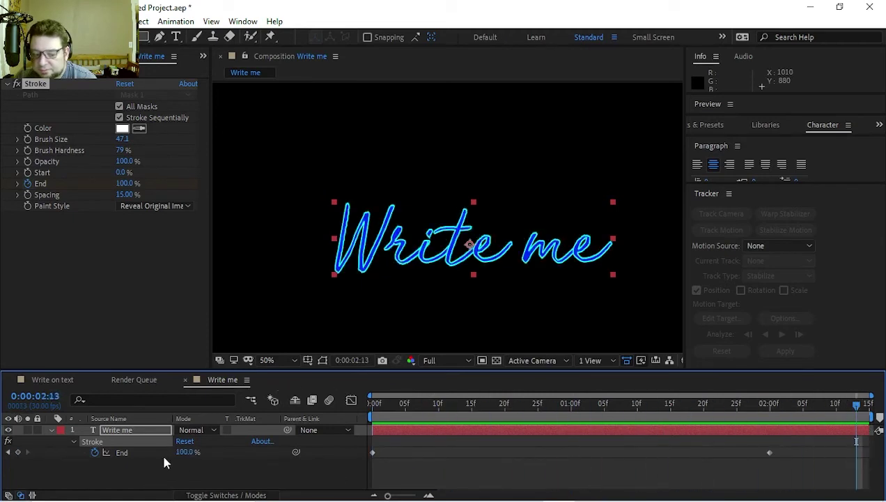
Step: Create a new composition, accepting the offered settings
{"action": "left_click", "coordinate": [126, 432]}
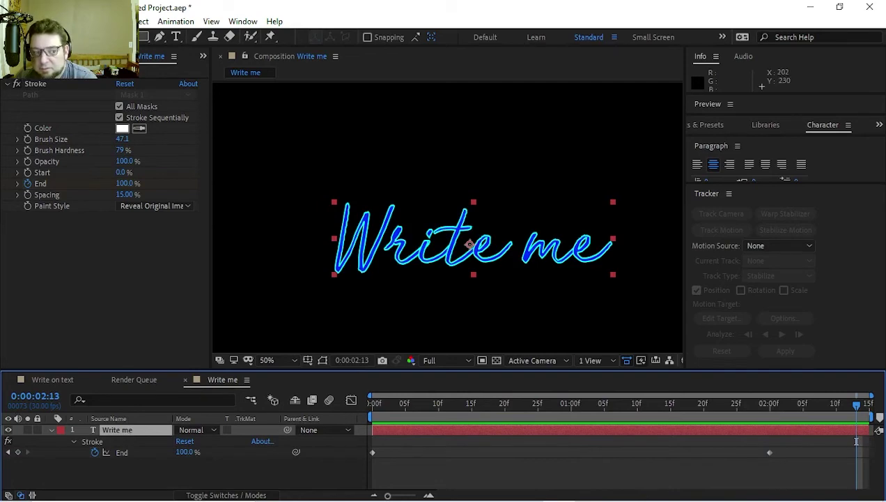
{"action": "left_click", "coordinate": [74, 22]}
{"action": "left_click", "coordinate": [90, 36]}
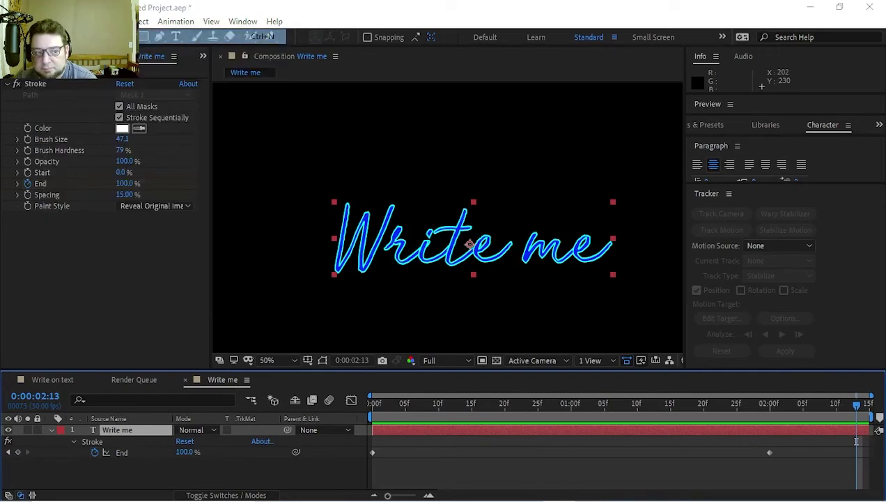
{"action": "left_click", "coordinate": [474, 440]}
Step: Add a paragraph text box across the middle of the frame with the text "Write me"
{"action": "left_click", "coordinate": [176, 37]}
{"action": "left_click", "coordinate": [285, 136]}
{"action": "left_click_drag", "start_coordinate": [293, 153], "coordinate": [612, 273]}
{"action": "type", "text": "Write me"}
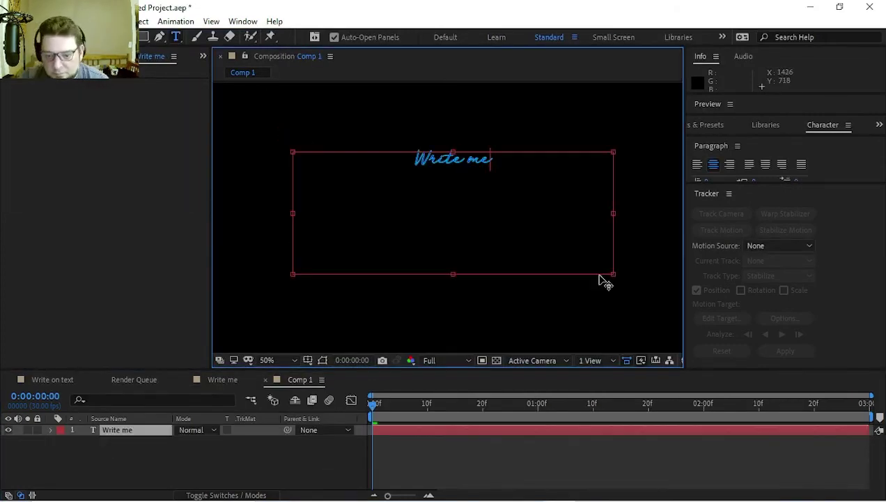
Step: Scale the text layer to 407%
{"action": "left_click", "coordinate": [26, 37]}
{"action": "left_click", "coordinate": [459, 165]}
{"action": "key", "text": "s"}
{"action": "left_click_drag", "start_coordinate": [196, 441], "coordinate": [337, 441]}
Step: Trace the letter W with a pen mask path on the text layer
{"action": "scroll", "coordinate": [337, 174], "scroll_direction": "up", "scroll_amount": 2}
{"action": "key", "text": "g"}
{"action": "left_click", "coordinate": [287, 150]}
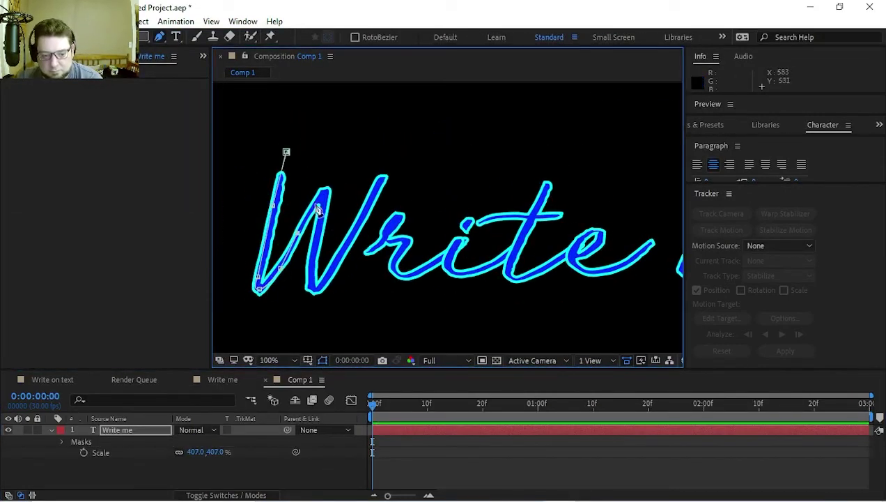
{"action": "left_click", "coordinate": [386, 165]}
Step: Trace the connected letters "rite" with a second pen mask path on the text layer
{"action": "left_click", "coordinate": [127, 432]}
{"action": "left_click", "coordinate": [366, 256]}
{"action": "left_click", "coordinate": [382, 243]}
{"action": "left_click", "coordinate": [400, 217]}
{"action": "scroll", "coordinate": [400, 230], "scroll_direction": "up", "scroll_amount": 1}
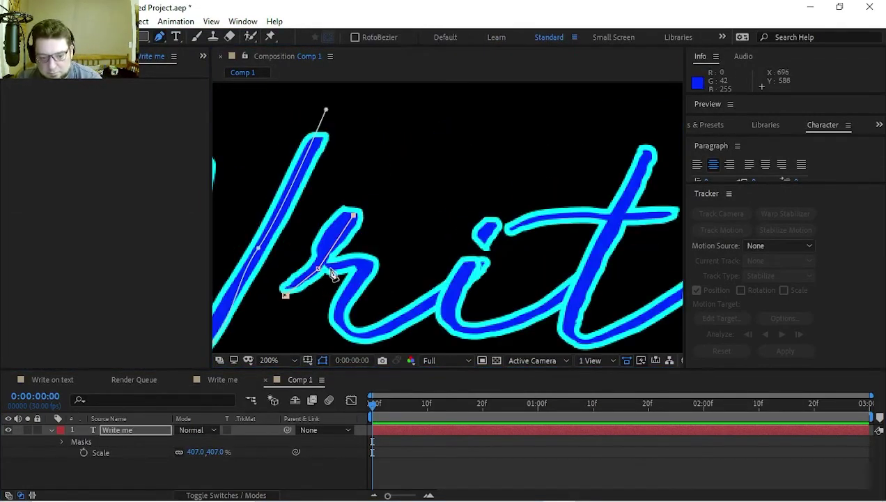
{"action": "left_click", "coordinate": [330, 267]}
{"action": "left_click", "coordinate": [353, 265]}
{"action": "left_click", "coordinate": [346, 326]}
{"action": "left_click", "coordinate": [573, 328]}
{"action": "left_click_drag", "start_coordinate": [628, 329], "coordinate": [408, 263]}
{"action": "left_click", "coordinate": [530, 179]}
{"action": "left_click", "coordinate": [478, 244]}
Step: Add separate pen masks on the text layer for the crossbar of the t and the dot of the i
{"action": "left_click", "coordinate": [117, 430]}
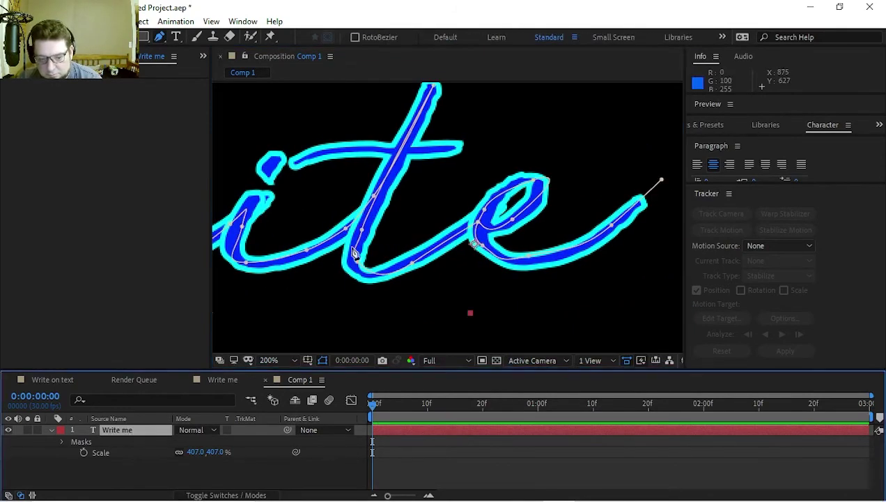
{"action": "left_click", "coordinate": [602, 216]}
{"action": "left_click", "coordinate": [442, 233]}
{"action": "left_click", "coordinate": [416, 232]}
Step: Search the effects for "stroke" and apply the Stroke effect to the masked text layer
{"action": "key", "text": "comma"}
{"action": "key", "text": "v"}
{"action": "key", "text": "ctrl+space"}
{"action": "type", "text": "stroke"}
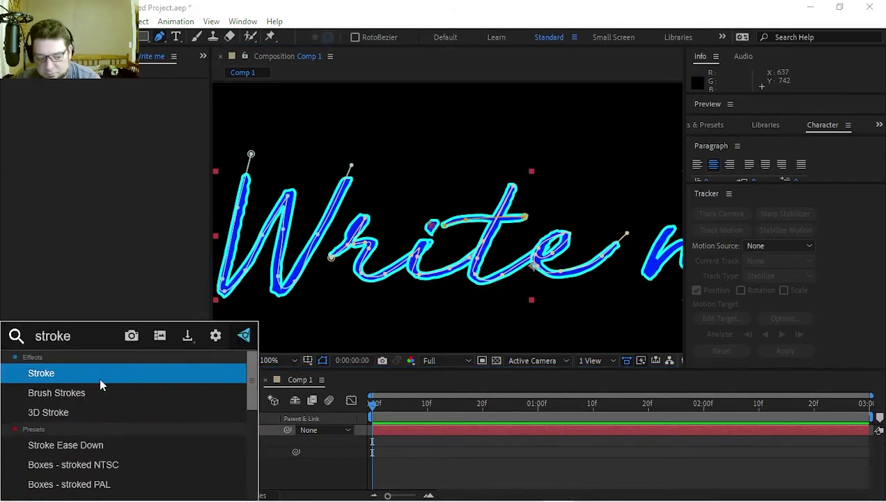
{"action": "left_click", "coordinate": [98, 373]}
Step: Keyframe the Stroke's End from 0% at the start to 100% at 0:00:02:29 and apply it to All Masks
{"action": "left_click", "coordinate": [865, 404]}
{"action": "left_click_drag", "start_coordinate": [121, 184], "coordinate": [195, 184]}
{"action": "left_click", "coordinate": [155, 94]}
{"action": "left_click", "coordinate": [119, 106]}
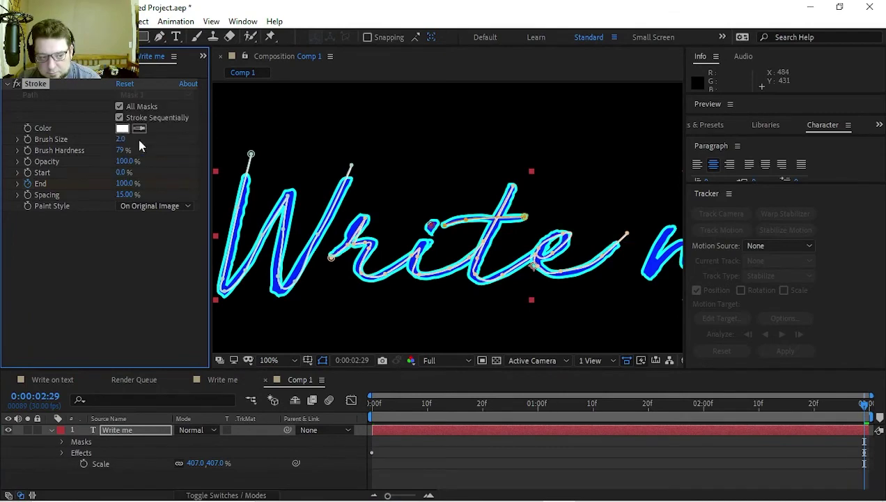
Step: Set the Stroke's Paint Style to Reveal Original Image and its Brush Size to 17.4, checking the result in playback
{"action": "left_click", "coordinate": [155, 206]}
{"action": "left_click", "coordinate": [155, 250]}
{"action": "key", "text": "space"}
{"action": "left_click_drag", "start_coordinate": [122, 140], "coordinate": [232, 148]}
{"action": "key", "text": "space"}
{"action": "key", "text": "space"}
{"action": "key", "text": "space"}
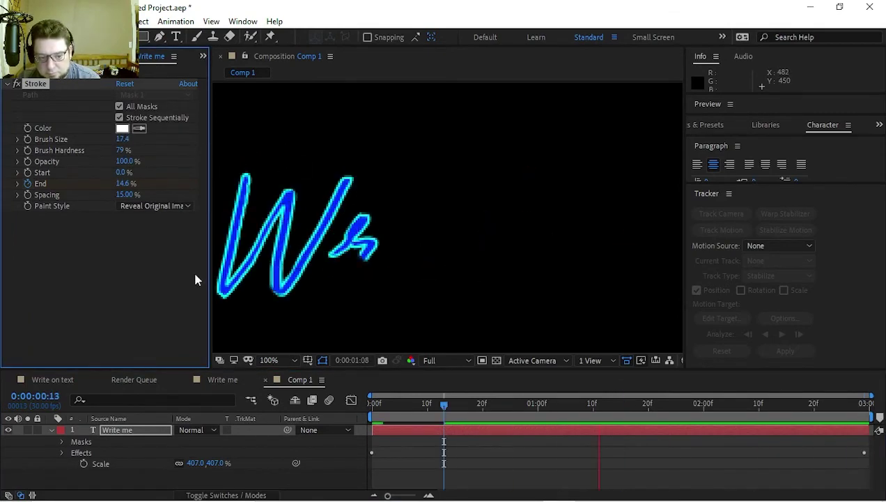
{"action": "key", "text": "space"}
Step: Reveal the layer's keyframes and move the last End keyframe to 0:00:02:20
{"action": "left_click", "coordinate": [608, 449]}
{"action": "left_click", "coordinate": [126, 429]}
{"action": "key", "text": "u"}
{"action": "key", "text": "space"}
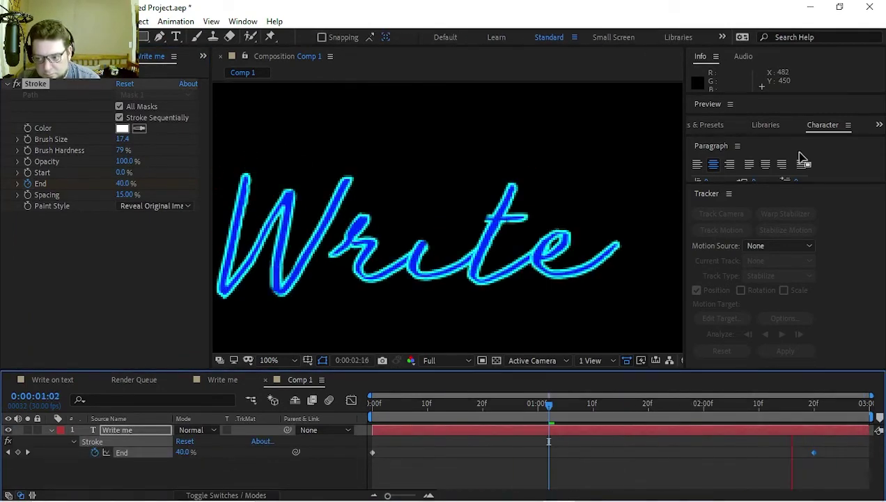
Step: Set the preview resolution to Full and move the last End keyframe to 0:00:02:14
{"action": "left_click", "coordinate": [708, 103]}
{"action": "left_click", "coordinate": [790, 245]}
{"action": "left_click", "coordinate": [786, 276]}
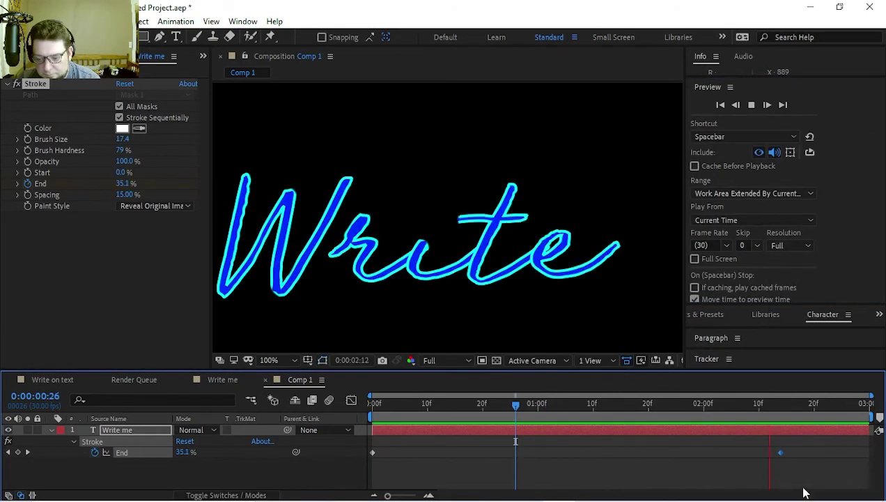
Step: Set the Stroke's Brush Size to 24.1 and redraw Mask 4 as an ellipse over the dot of the i
{"action": "left_click_drag", "start_coordinate": [119, 140], "coordinate": [122, 141]}
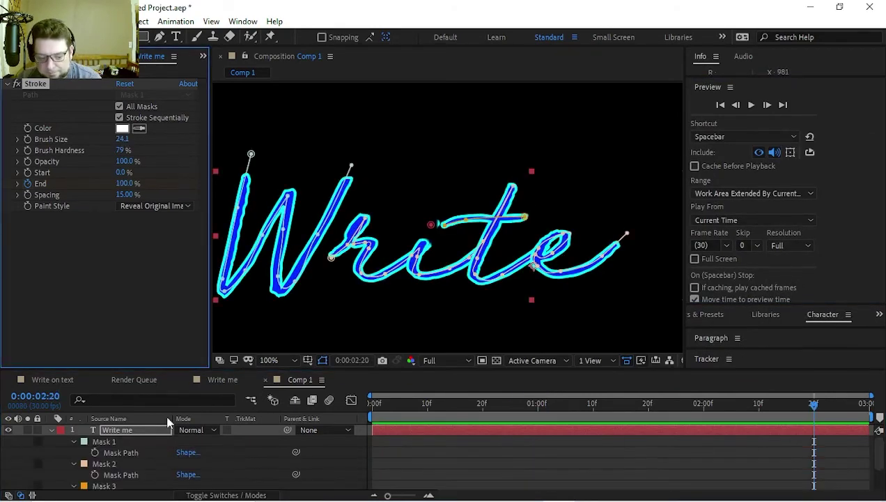
{"action": "left_click", "coordinate": [120, 473]}
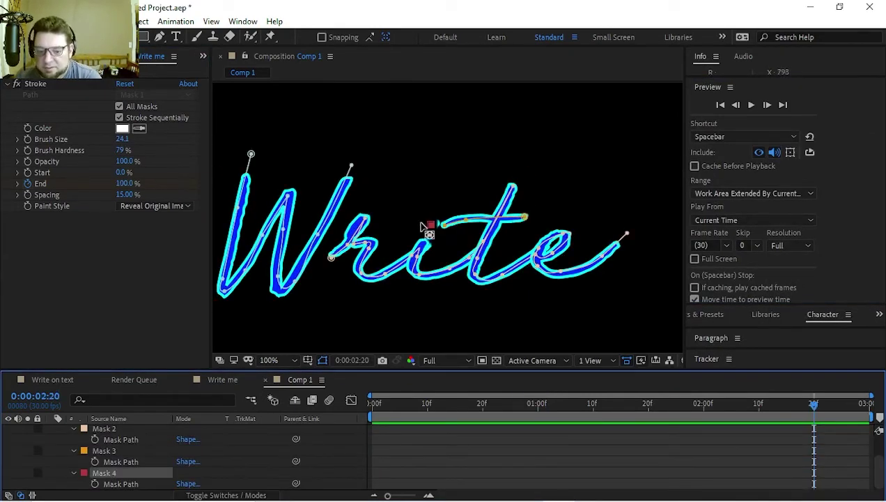
{"action": "scroll", "coordinate": [424, 230], "scroll_direction": "up", "scroll_amount": 1}
{"action": "left_click_drag", "start_coordinate": [143, 36], "coordinate": [181, 66]}
{"action": "left_click_drag", "start_coordinate": [407, 222], "coordinate": [427, 250]}
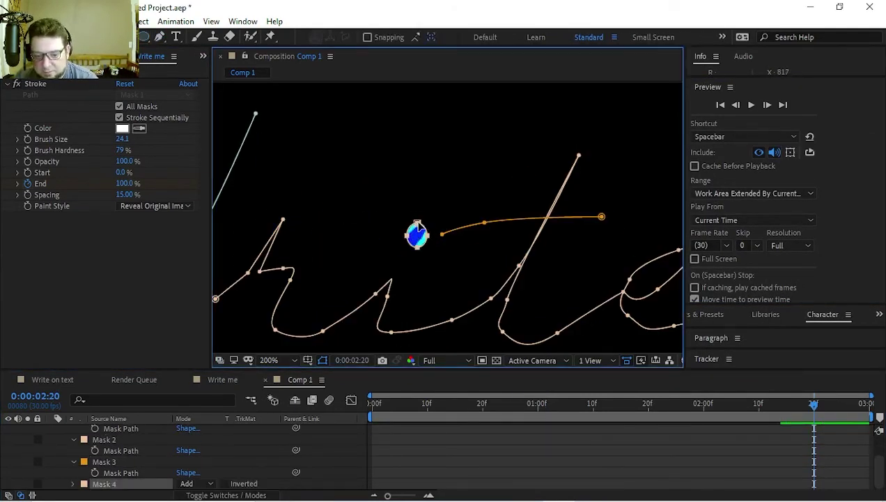
Step: Enlarge the elliptical mask around the dot of the i and collapse the text layer's properties at 0:00:00:00
{"action": "left_click", "coordinate": [54, 417]}
{"action": "key", "text": "Home"}
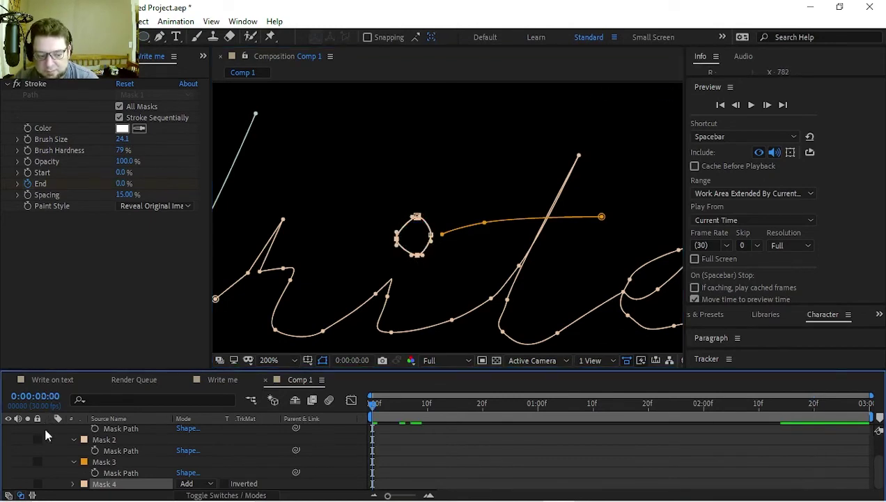
{"action": "scroll", "coordinate": [73, 443], "scroll_direction": "up", "scroll_amount": 2}
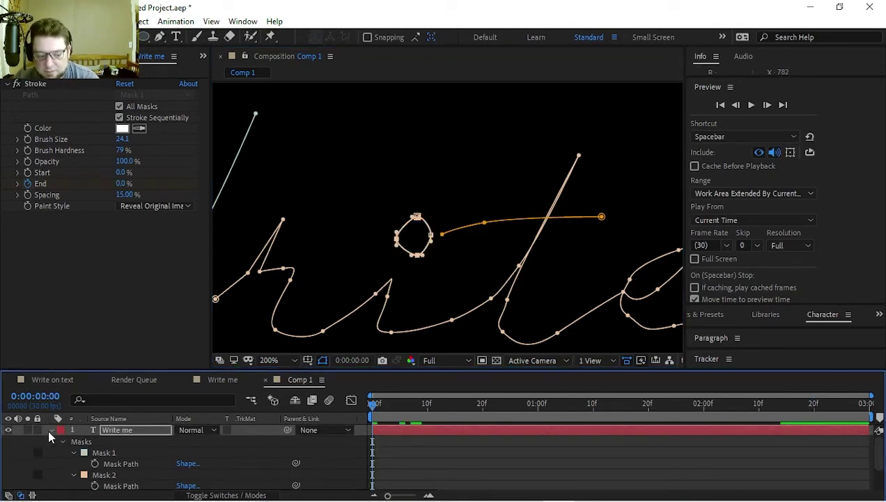
{"action": "left_click", "coordinate": [49, 430]}
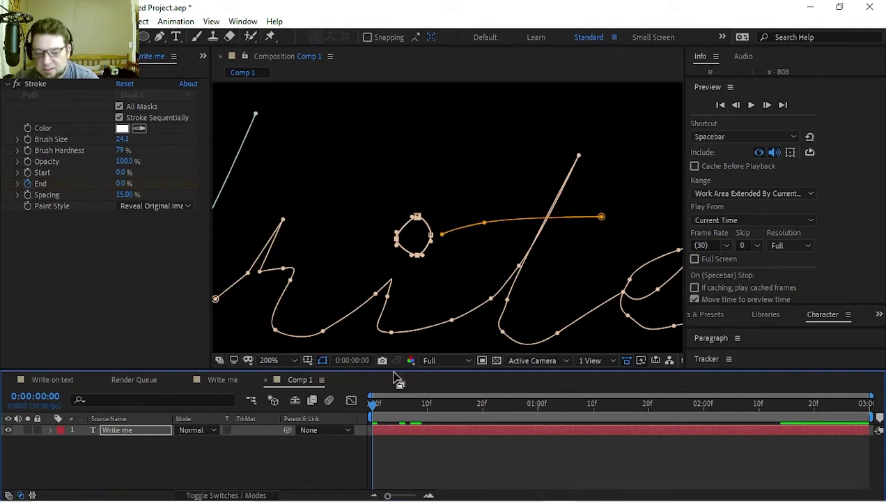
Step: Preview the write-on animation of the whole word from 0:00:00:00
{"action": "scroll", "coordinate": [410, 262], "scroll_direction": "down", "scroll_amount": 3}
{"action": "key", "text": "space"}
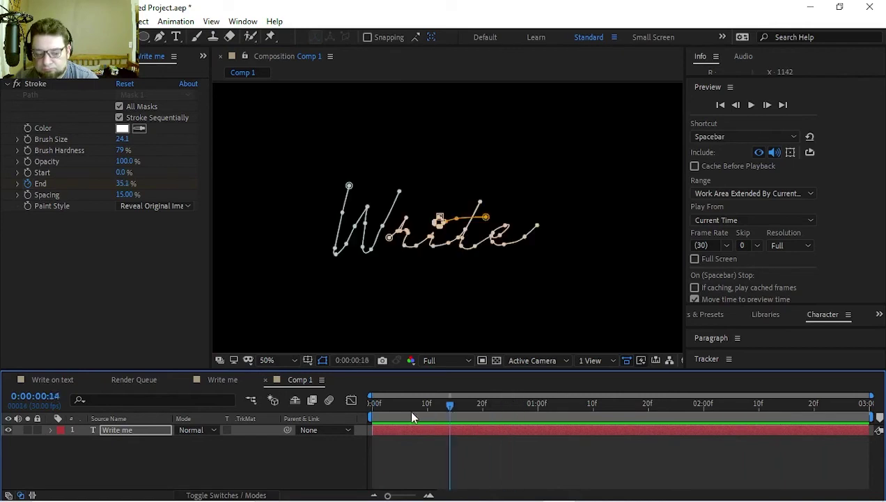
{"action": "key", "text": "space"}
Step: Set the mode of Mask 4 on the text layer to None and preview the write-on animation again
{"action": "left_click", "coordinate": [129, 430]}
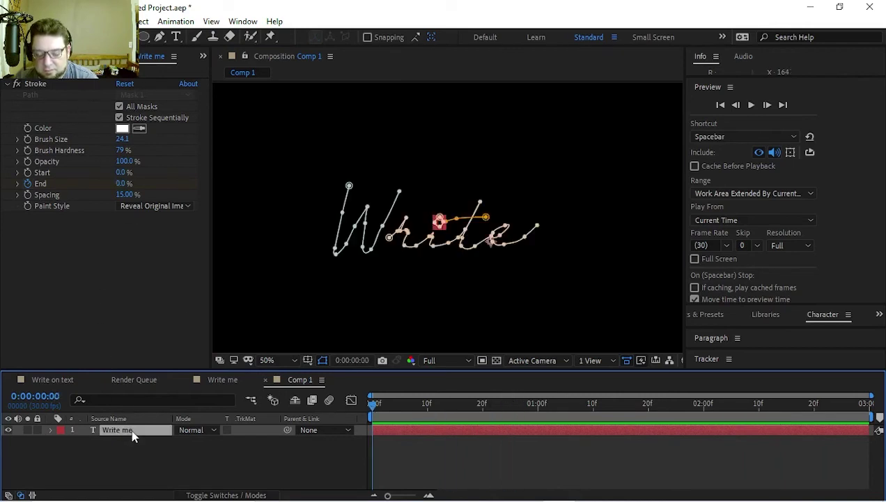
{"action": "key", "text": "m"}
{"action": "scroll", "coordinate": [156, 449], "scroll_direction": "down", "scroll_amount": 2}
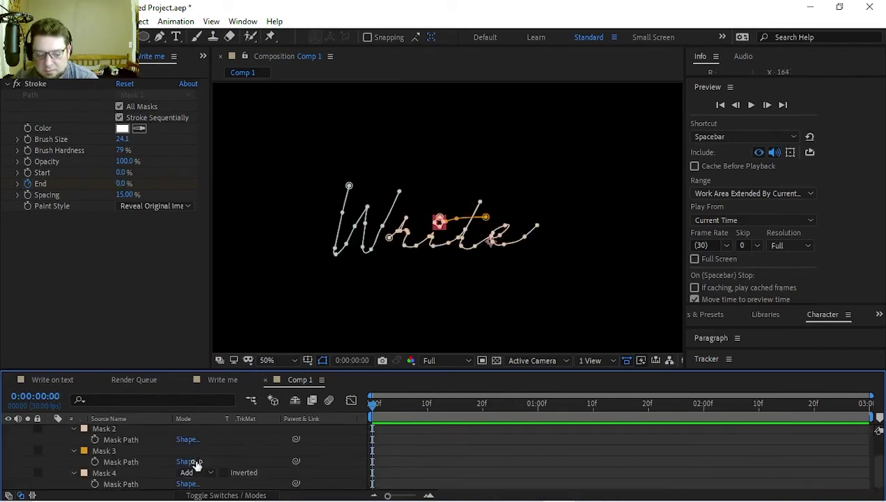
{"action": "left_click", "coordinate": [102, 451]}
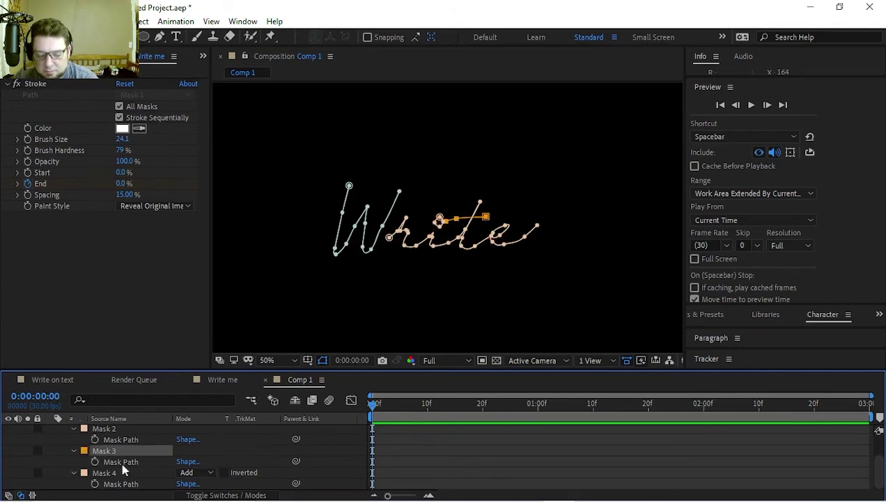
{"action": "left_click", "coordinate": [195, 477]}
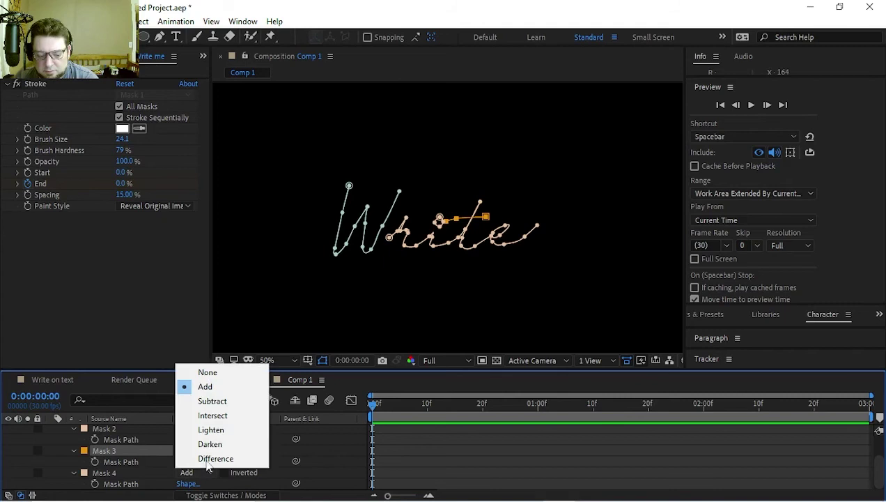
{"action": "left_click", "coordinate": [208, 370]}
{"action": "left_click_drag", "start_coordinate": [369, 395], "coordinate": [208, 401]}
{"action": "key", "text": "space"}
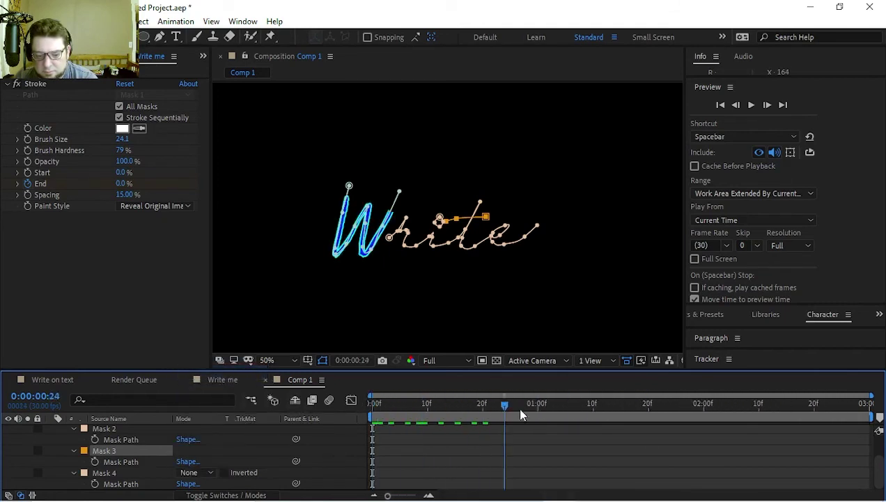